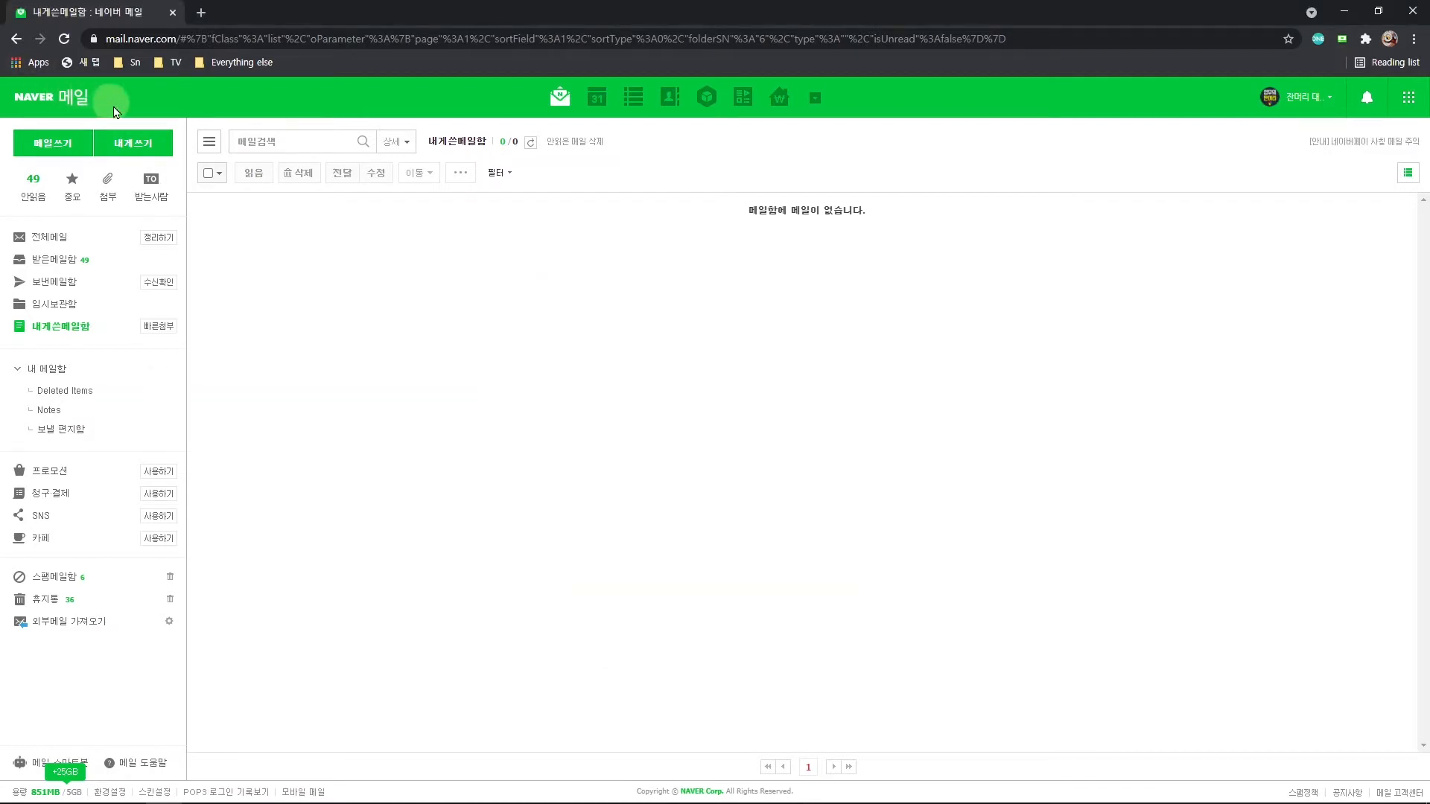
Step: Open a blank write-to-self (내게쓰기) message and place the cursor in its body
click(135, 143)
key(Escape)
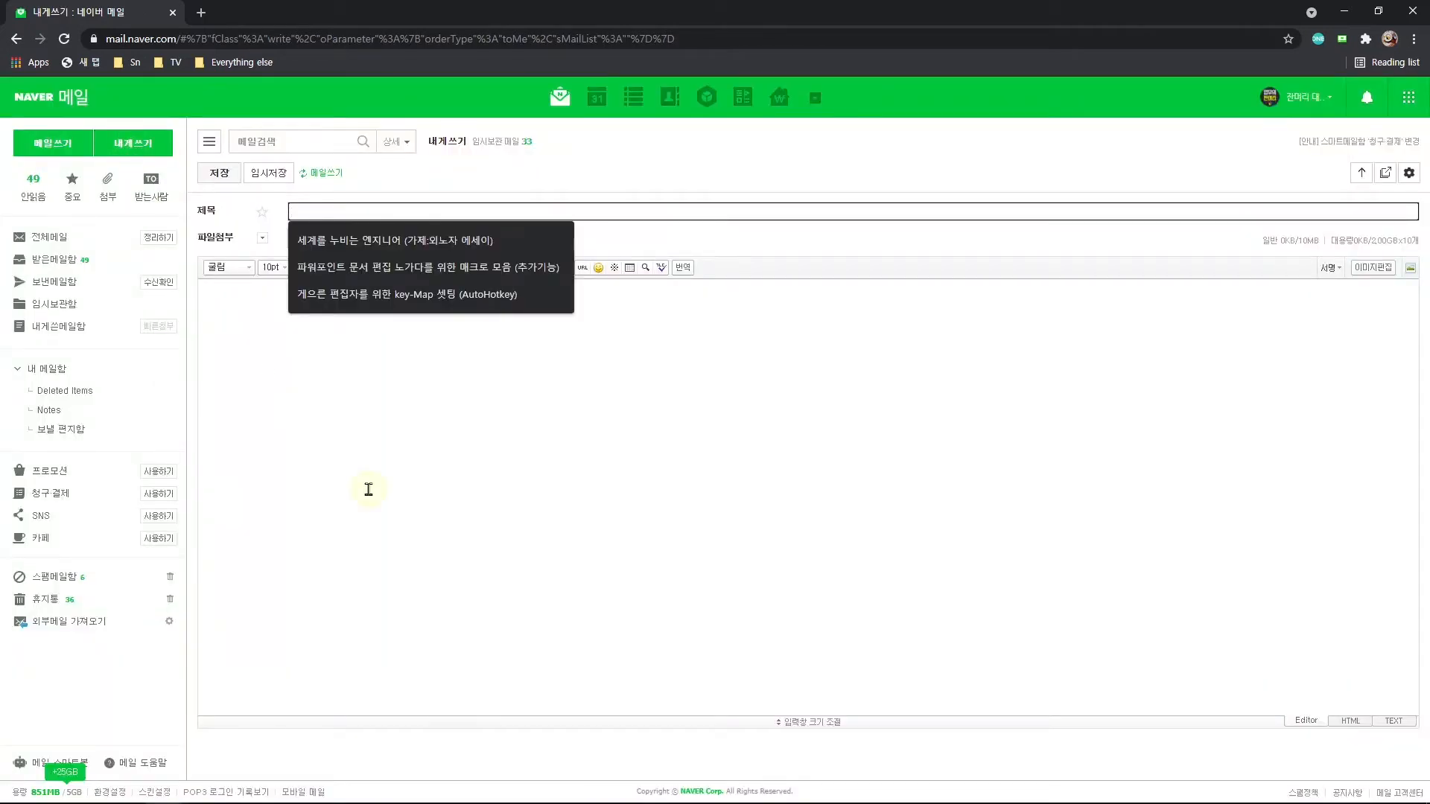
click(648, 211)
click(574, 411)
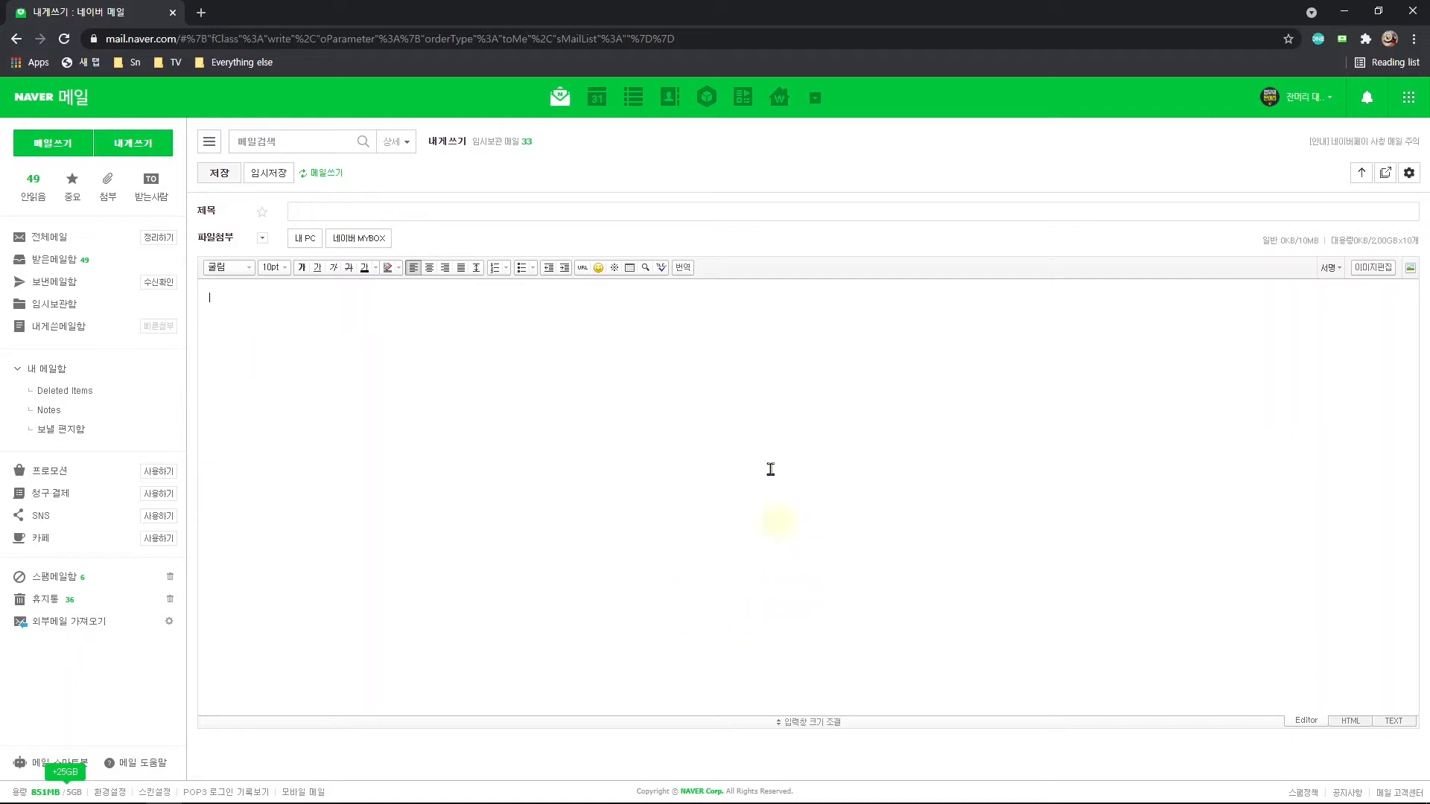
Step: Switch to UiPath StudioX and create a blank task named 내게 메일 보내기
key(alt+Tab)
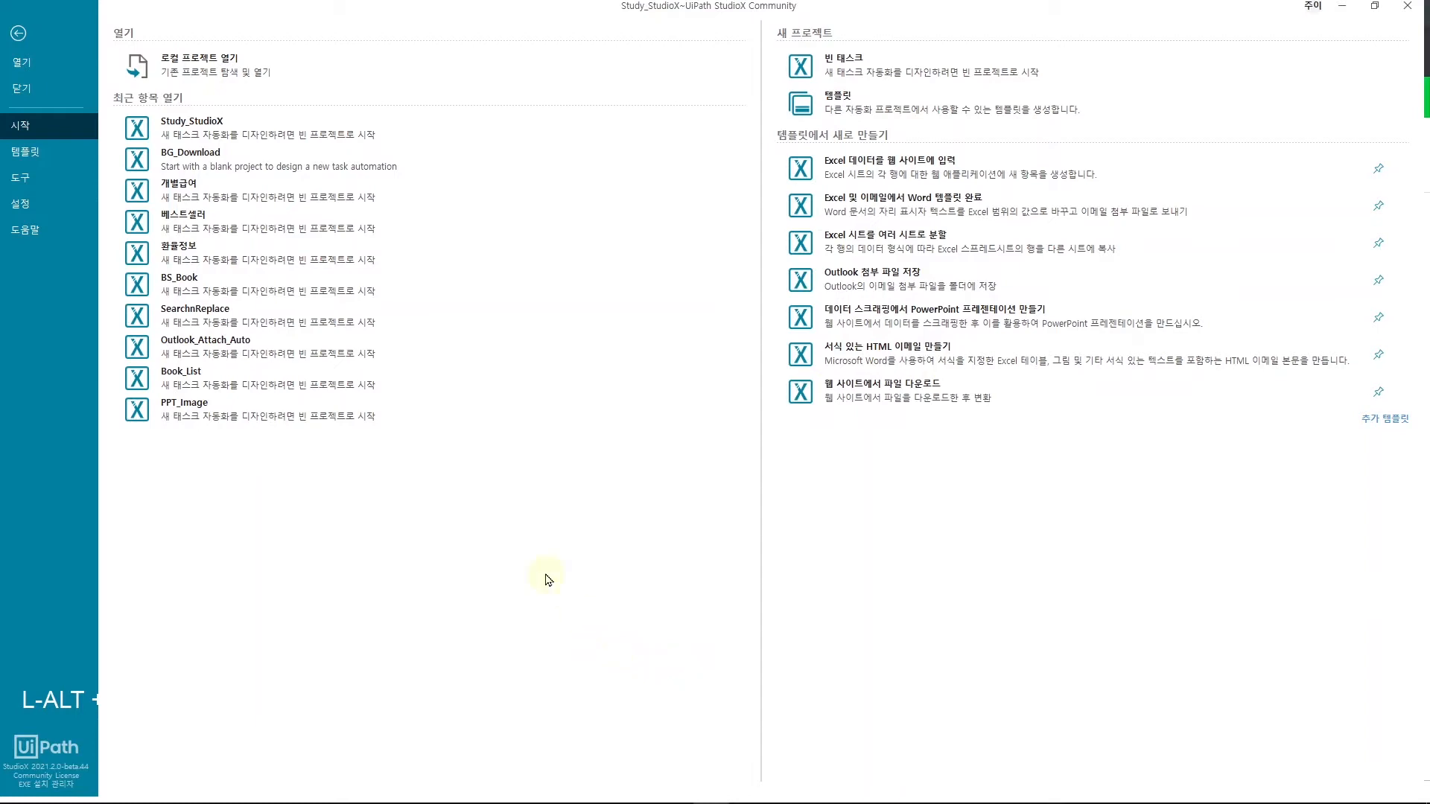
click(838, 59)
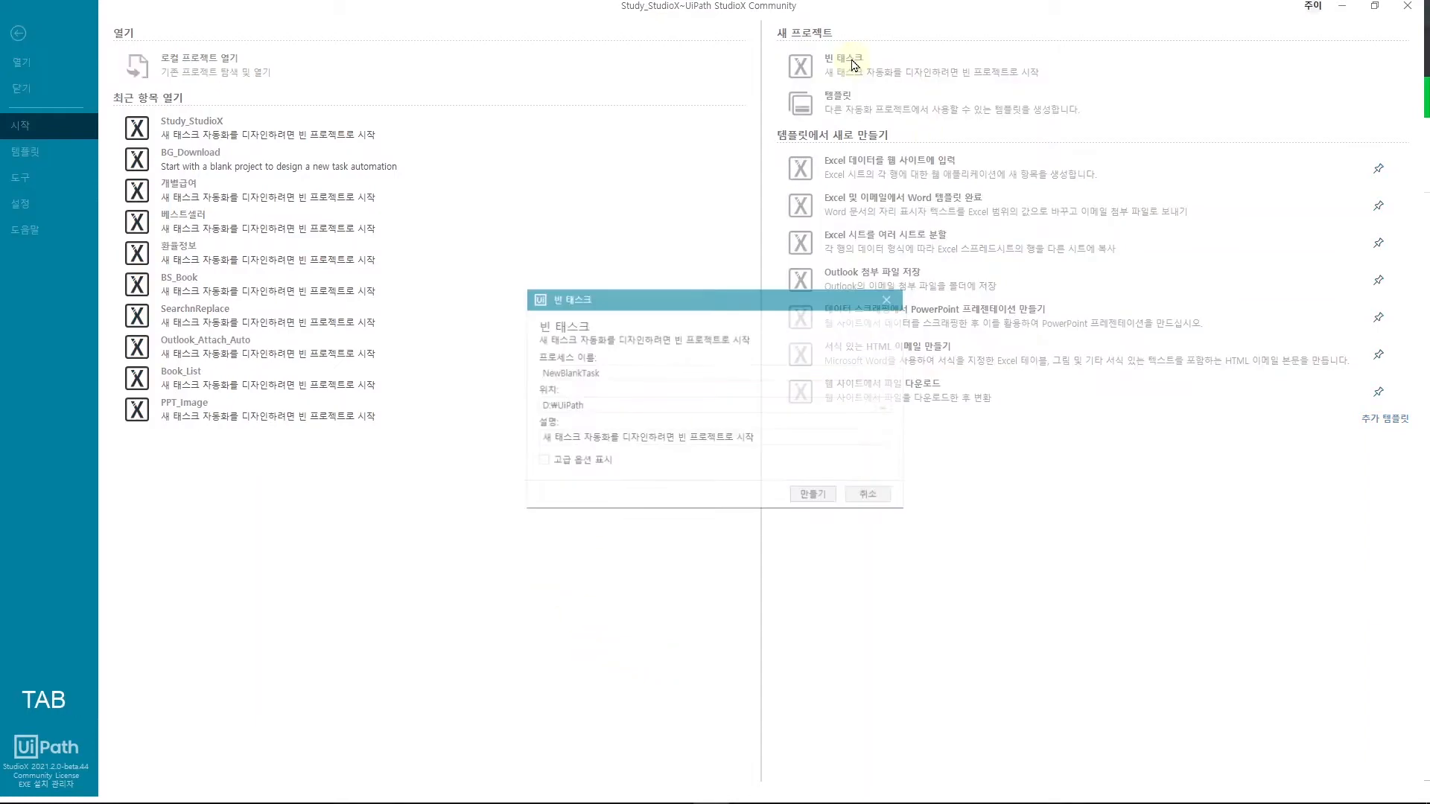
text(내게 메)
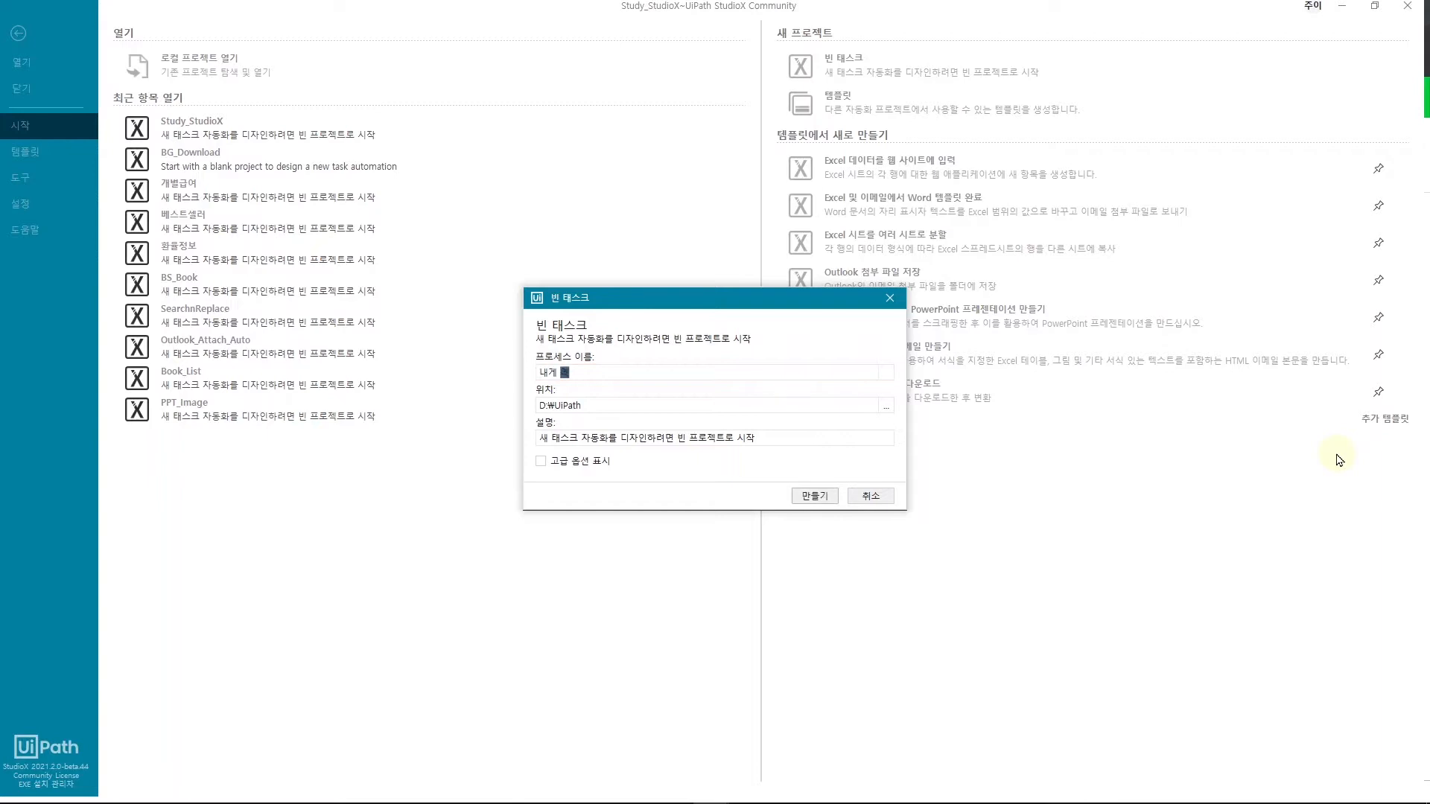
text(일 보내기)
key(Return)
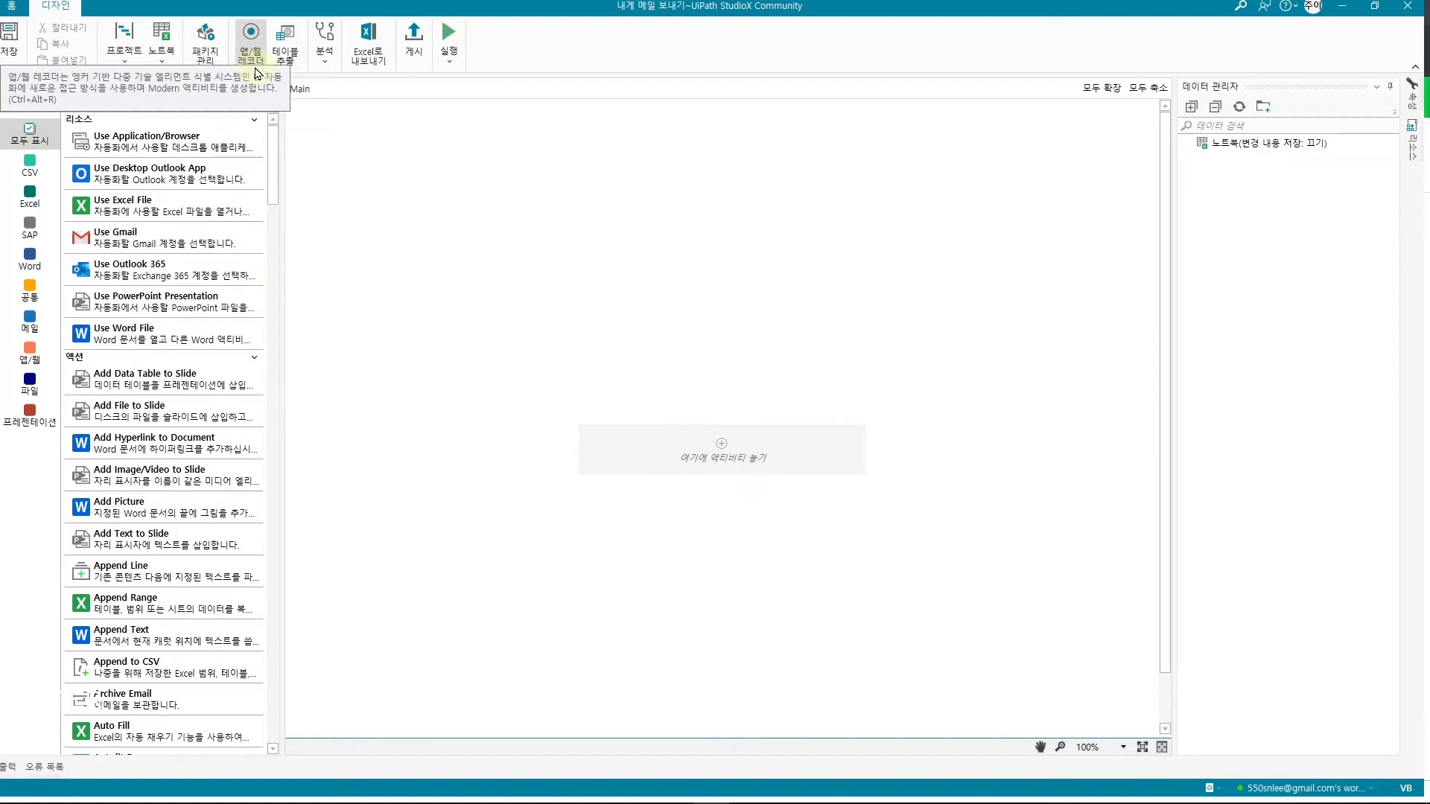
Step: Open the App/Web Recorder beside the mail compose page's subject line and start recording
click(253, 43)
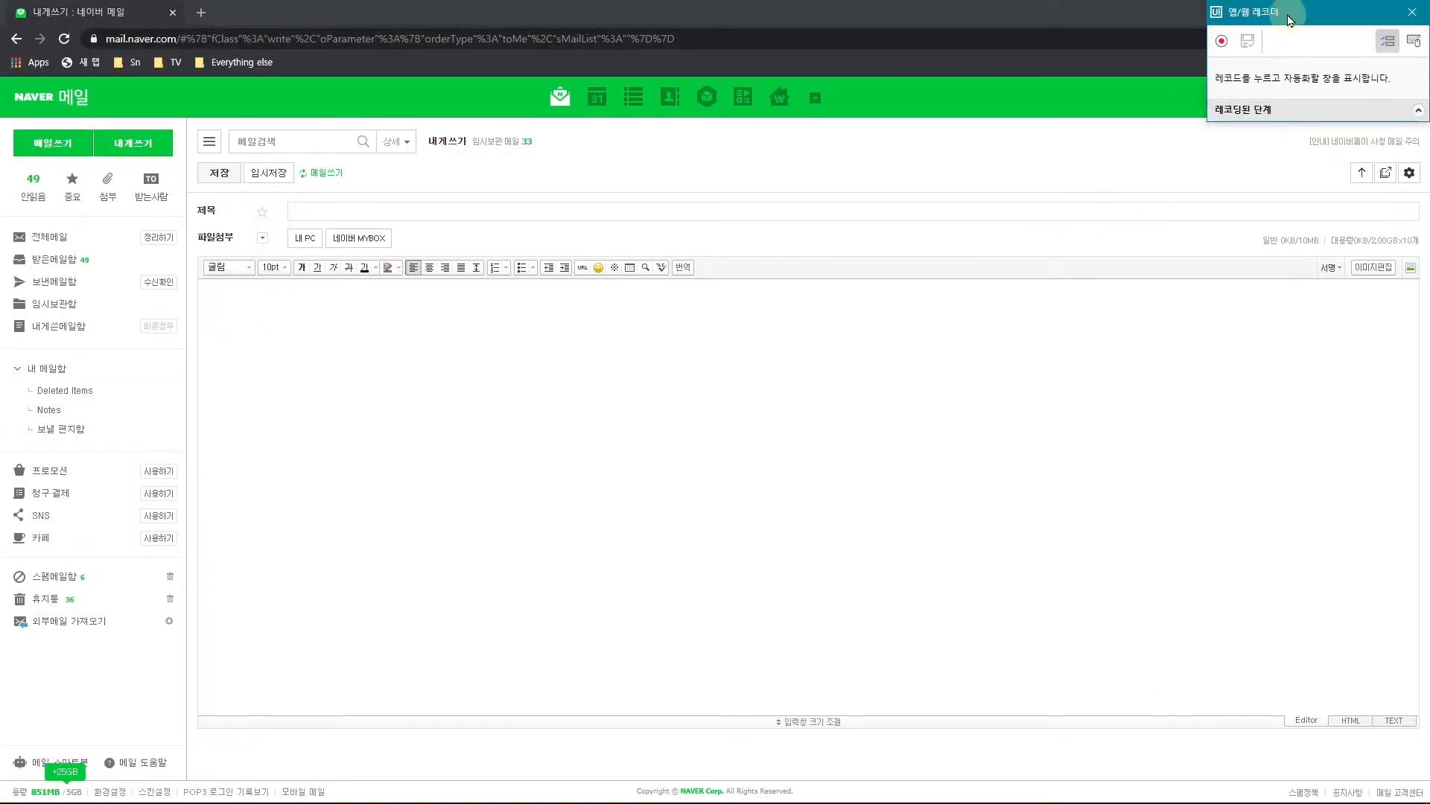
drag(1300, 13, 1240, 331)
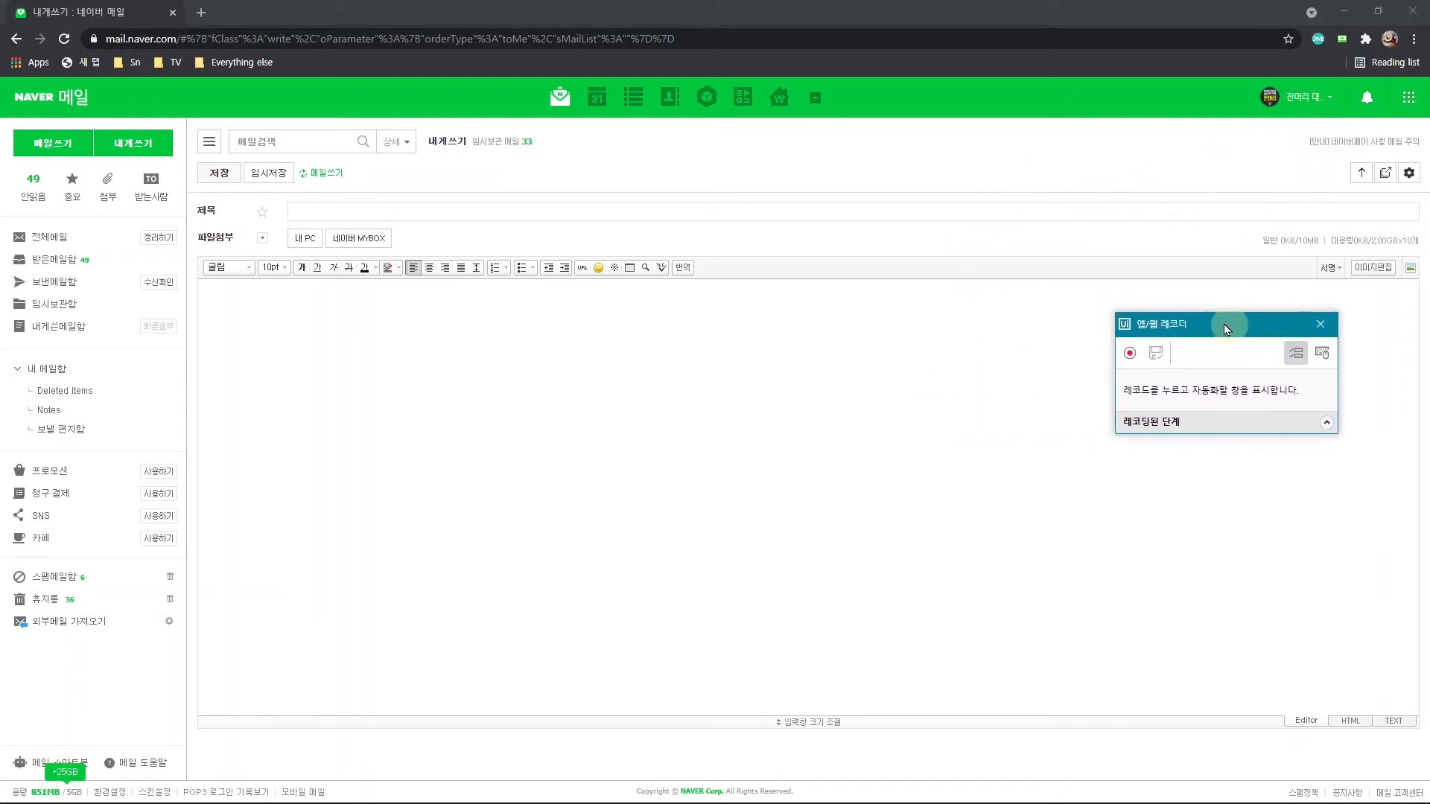
click(392, 391)
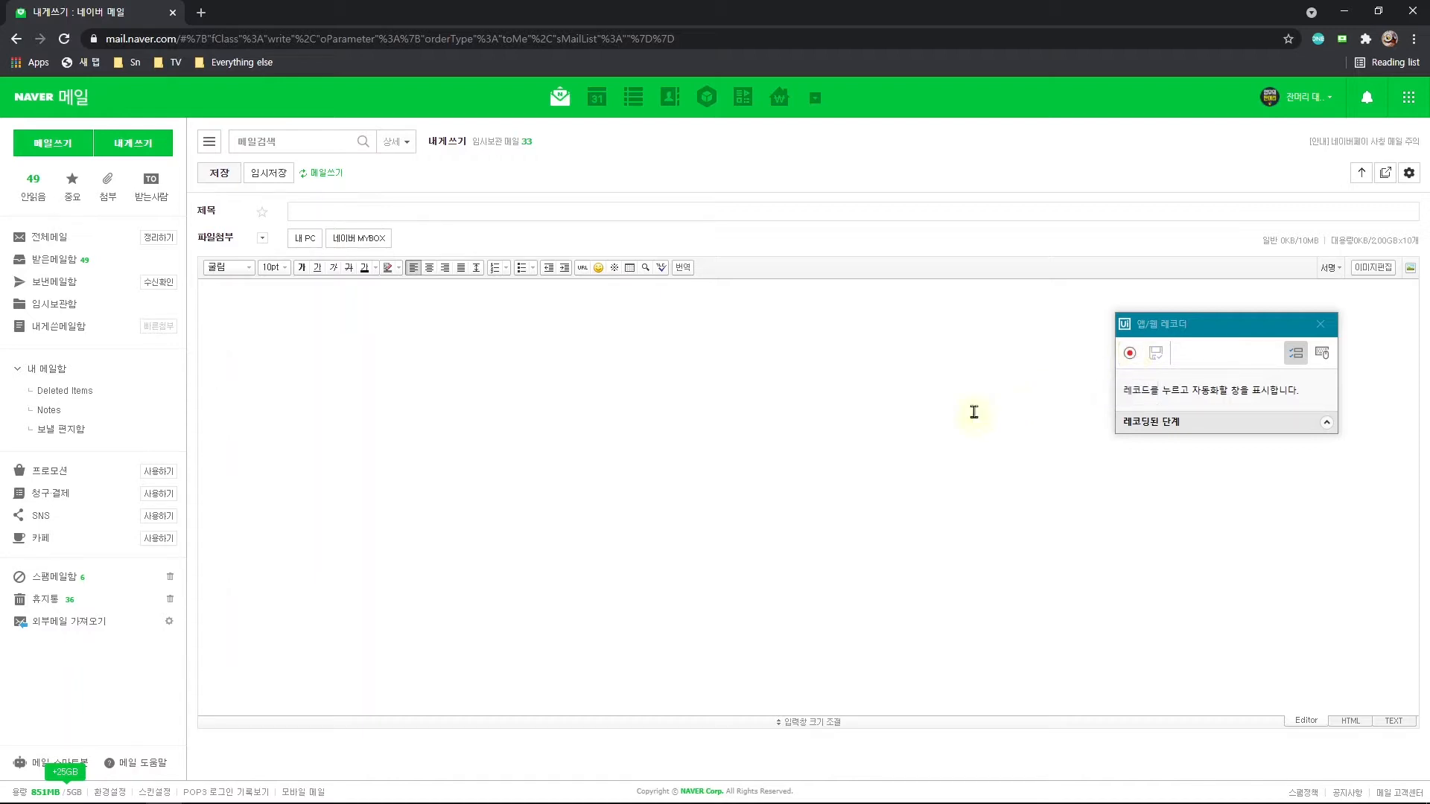
click(1131, 358)
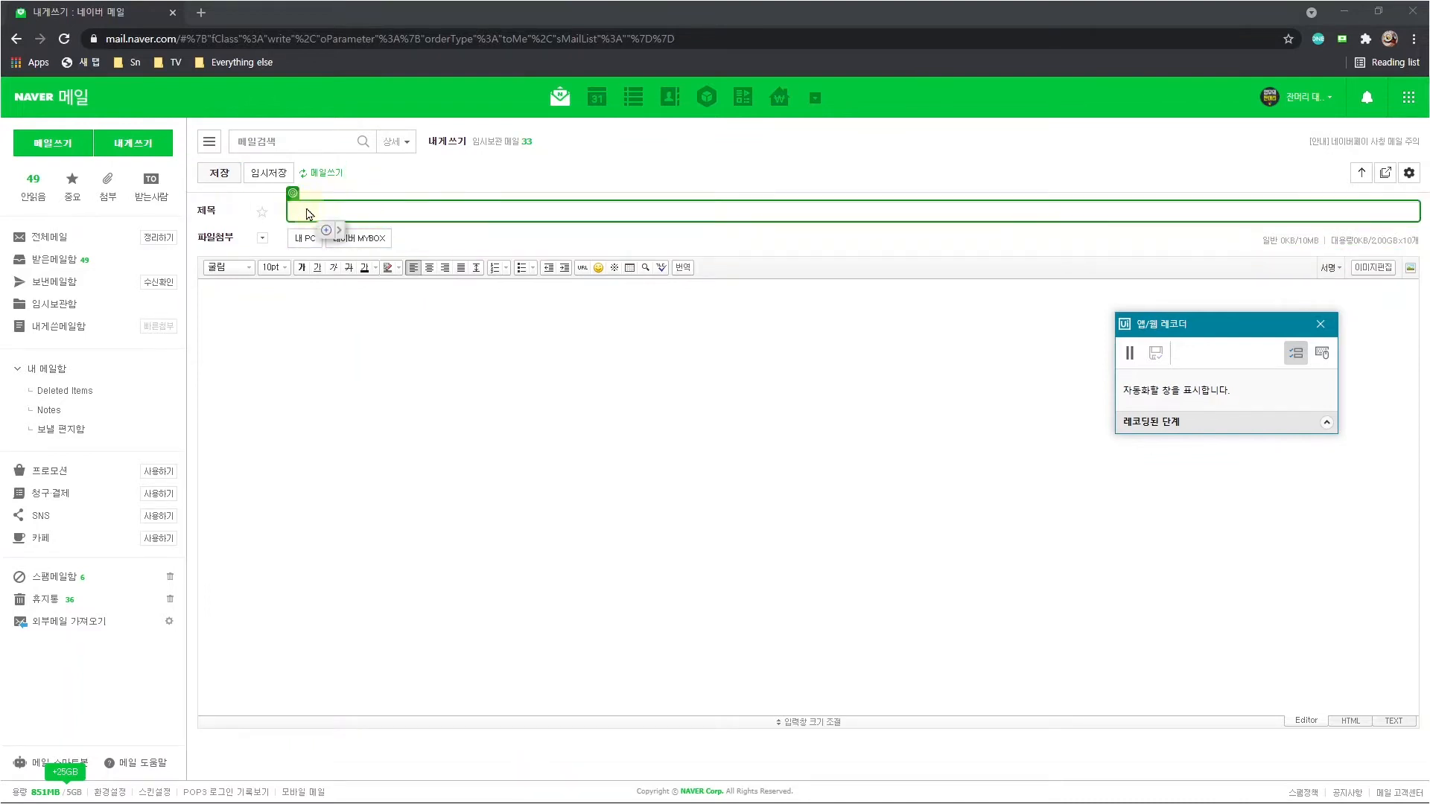
Step: Record a Type Into action on the subject field, anchored to the 제목 label, with the plain text 테스트 제목
click(328, 215)
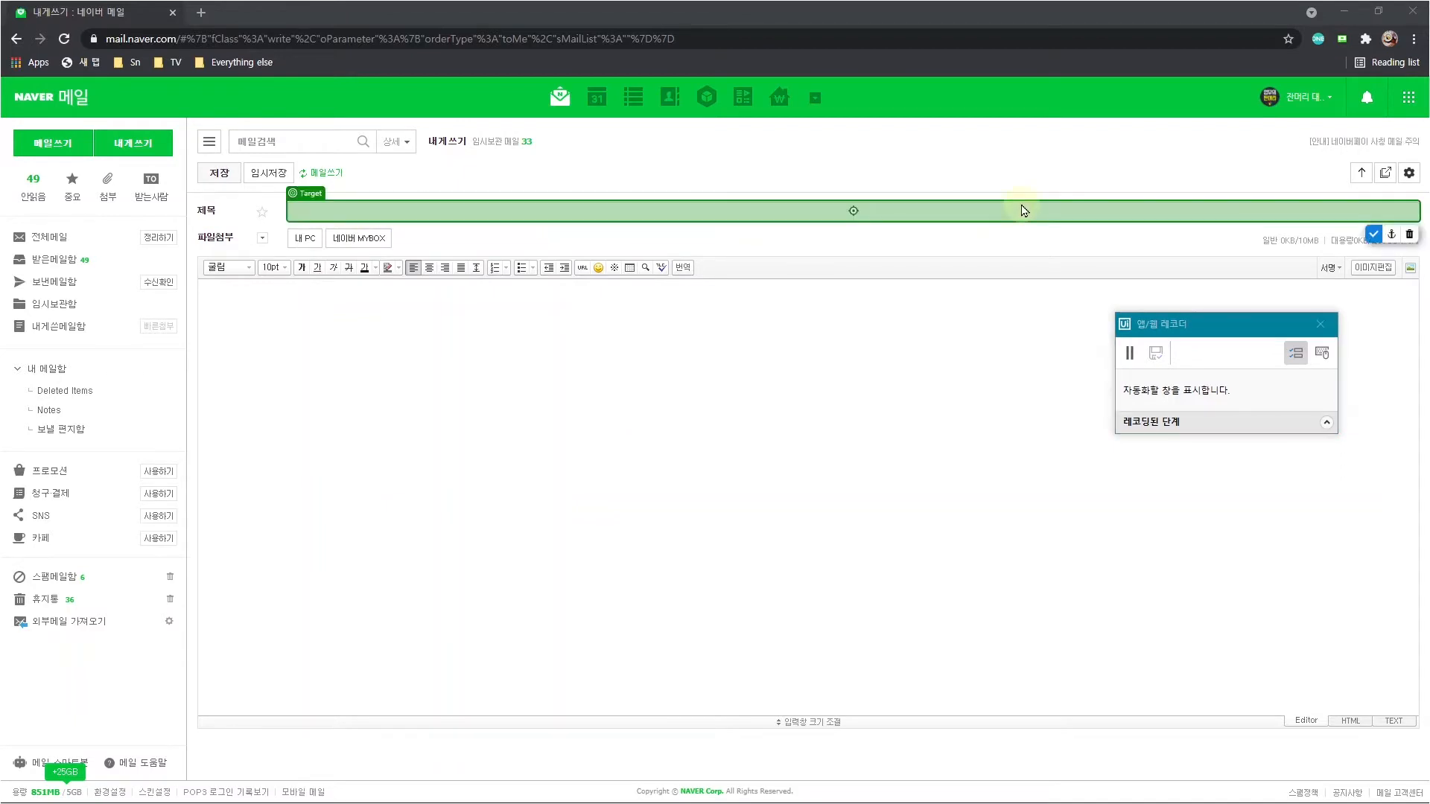
click(1392, 237)
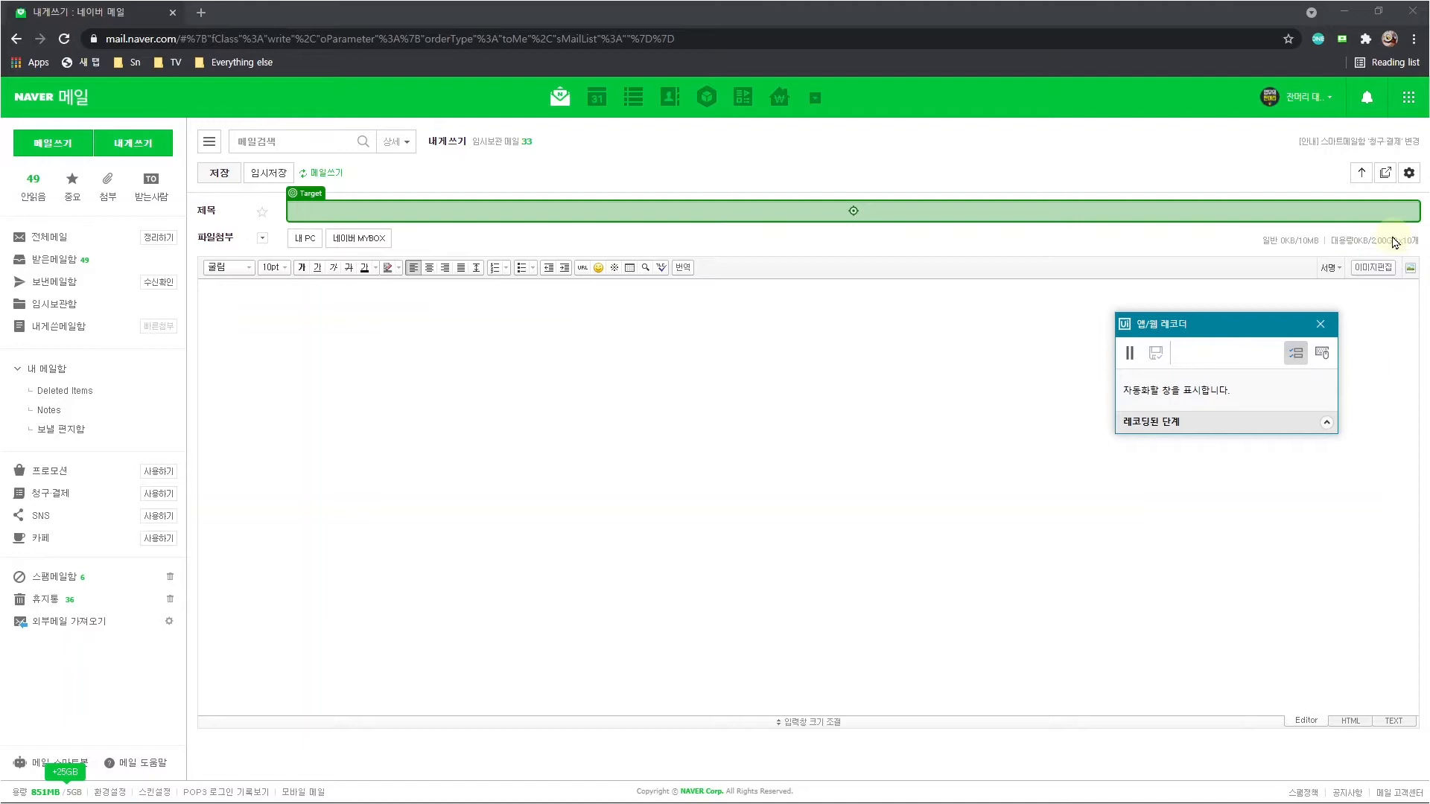
click(207, 215)
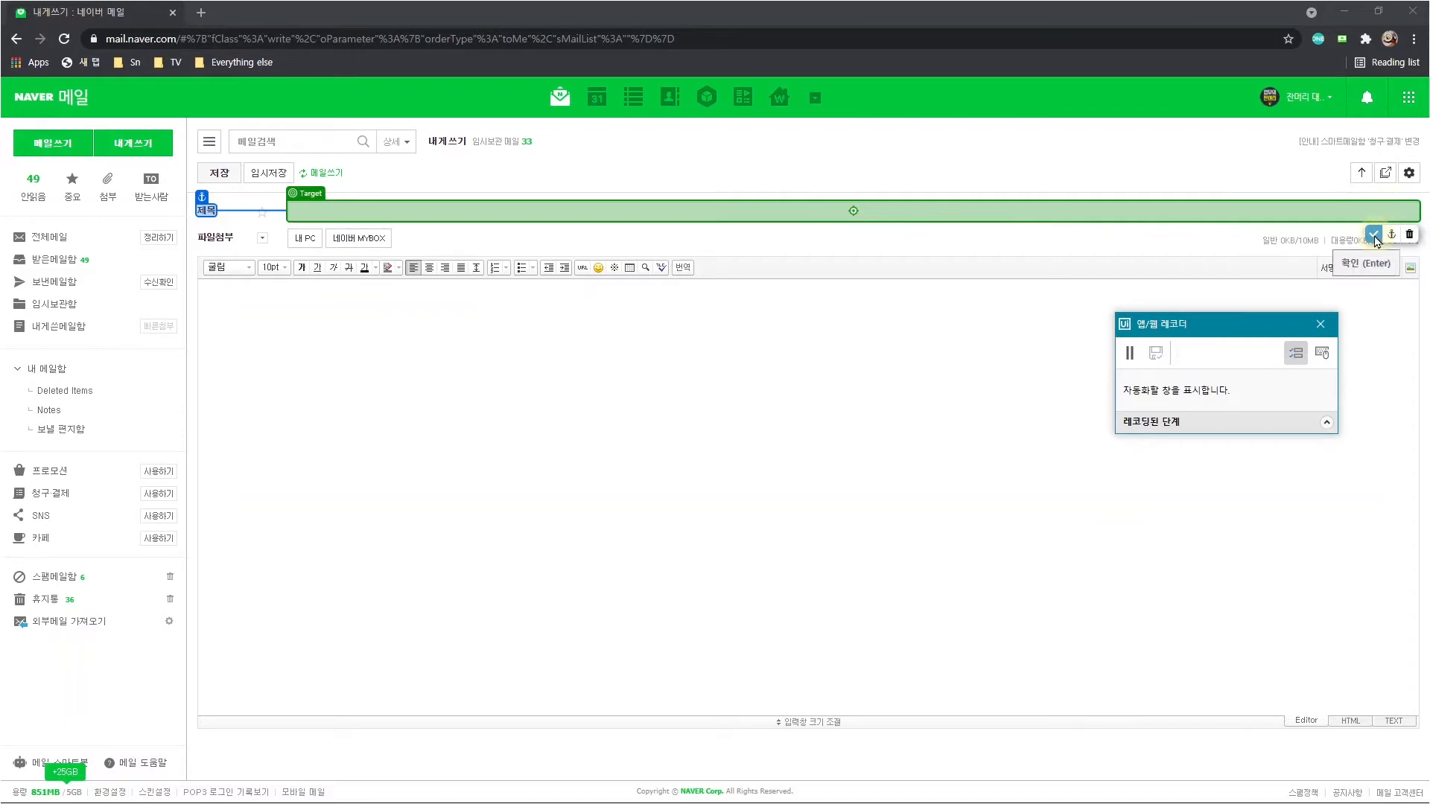
click(1374, 236)
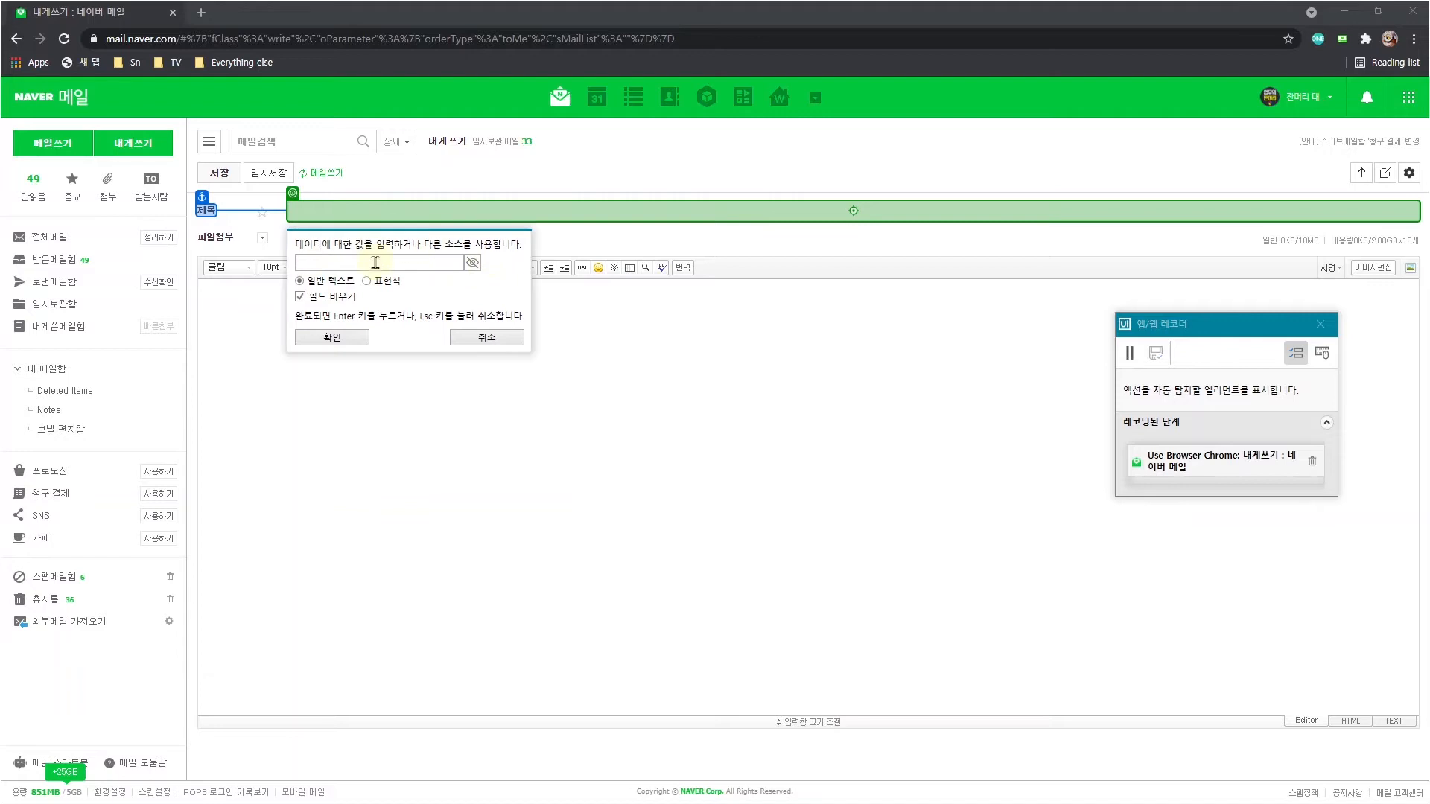
text(xp)
text(제목)
click(343, 339)
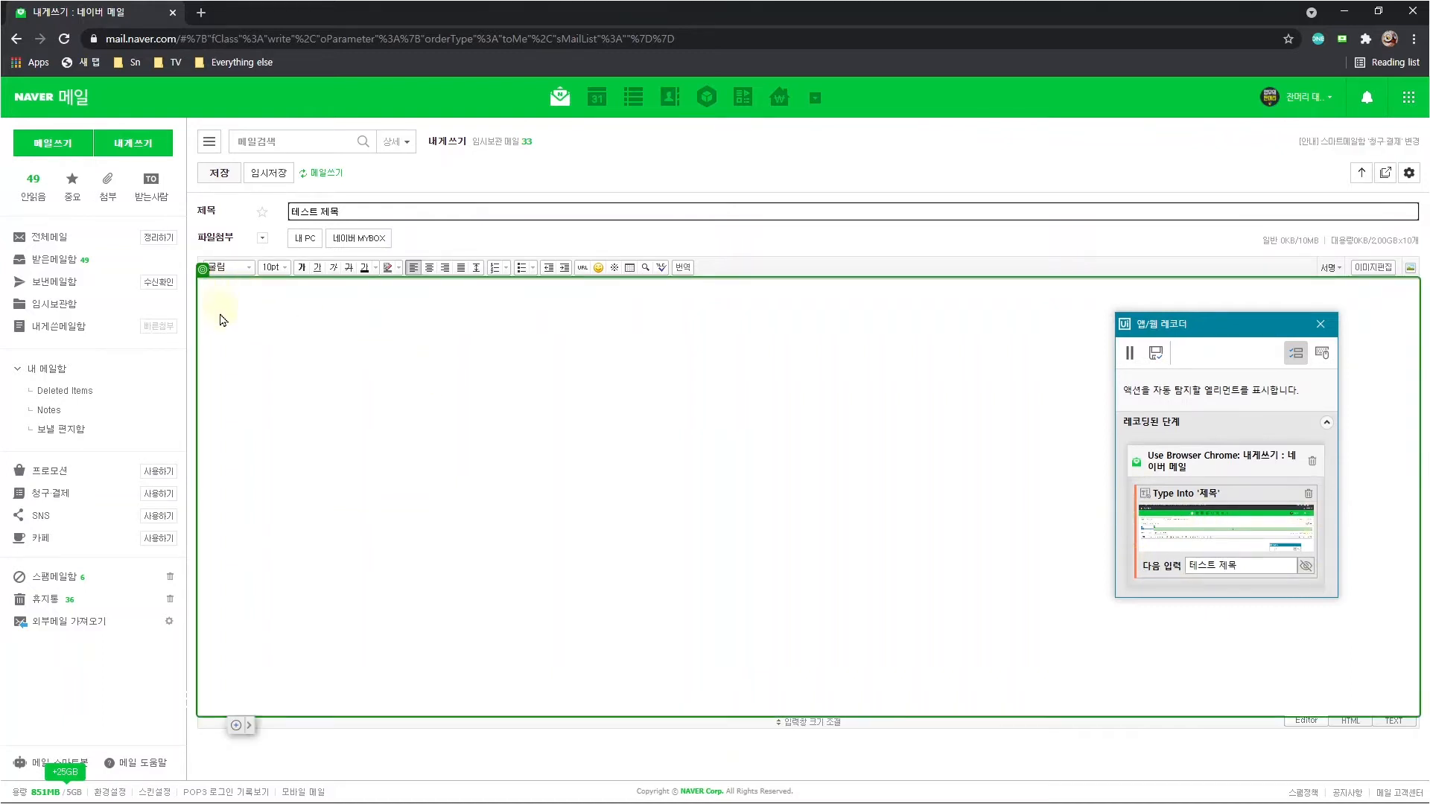
Step: Record a Click action on the message body area, anchored to the 파일첨부 label
click(542, 479)
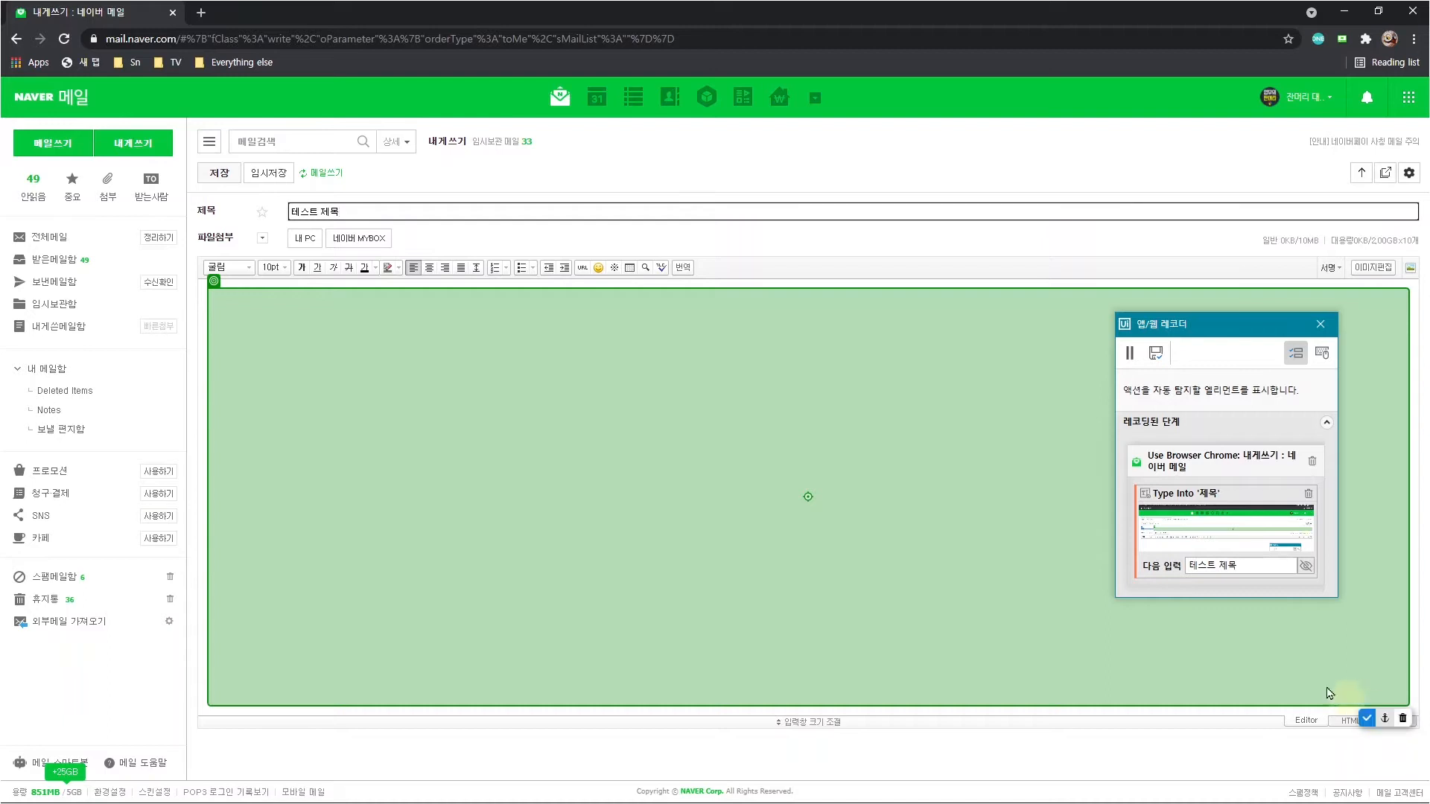
click(212, 242)
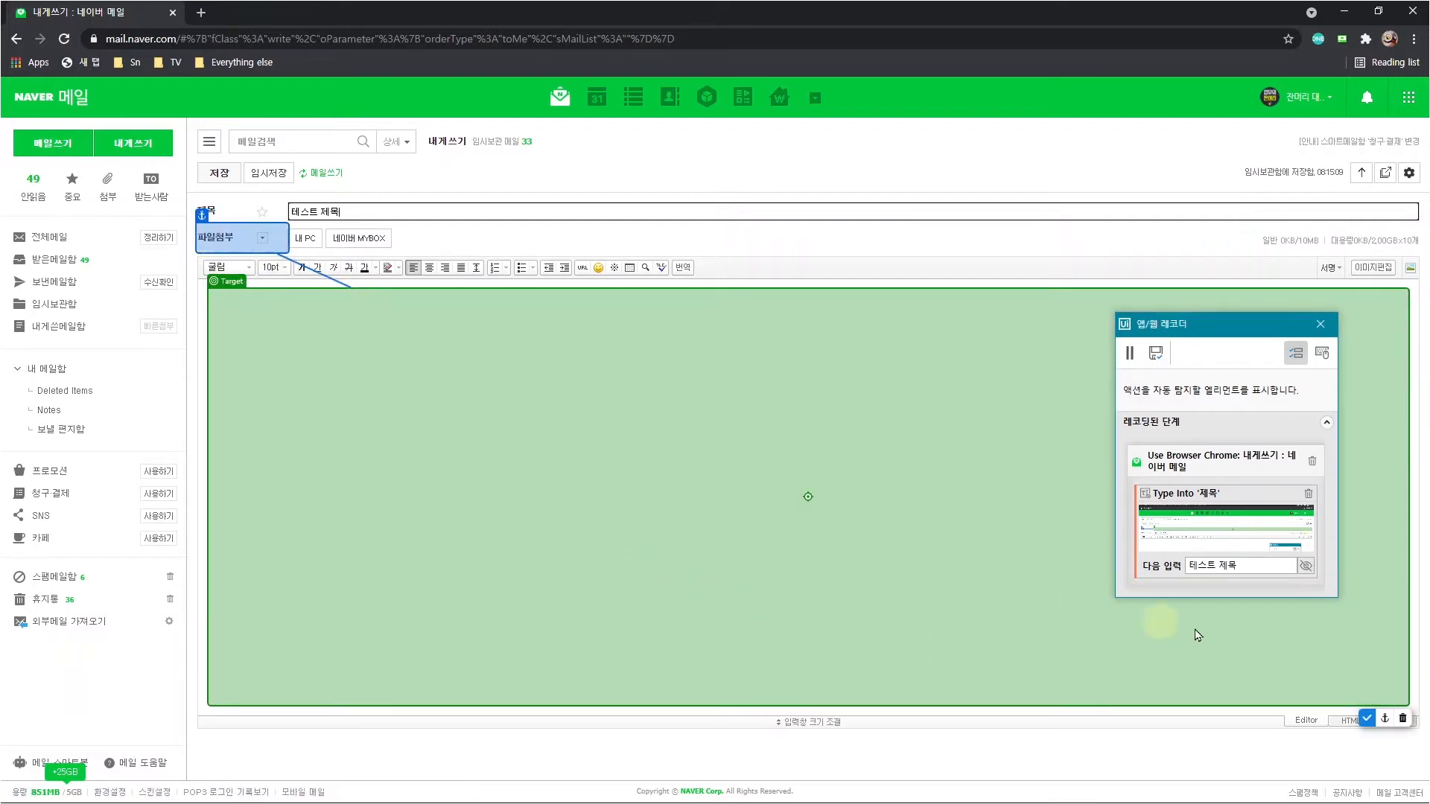
click(1368, 721)
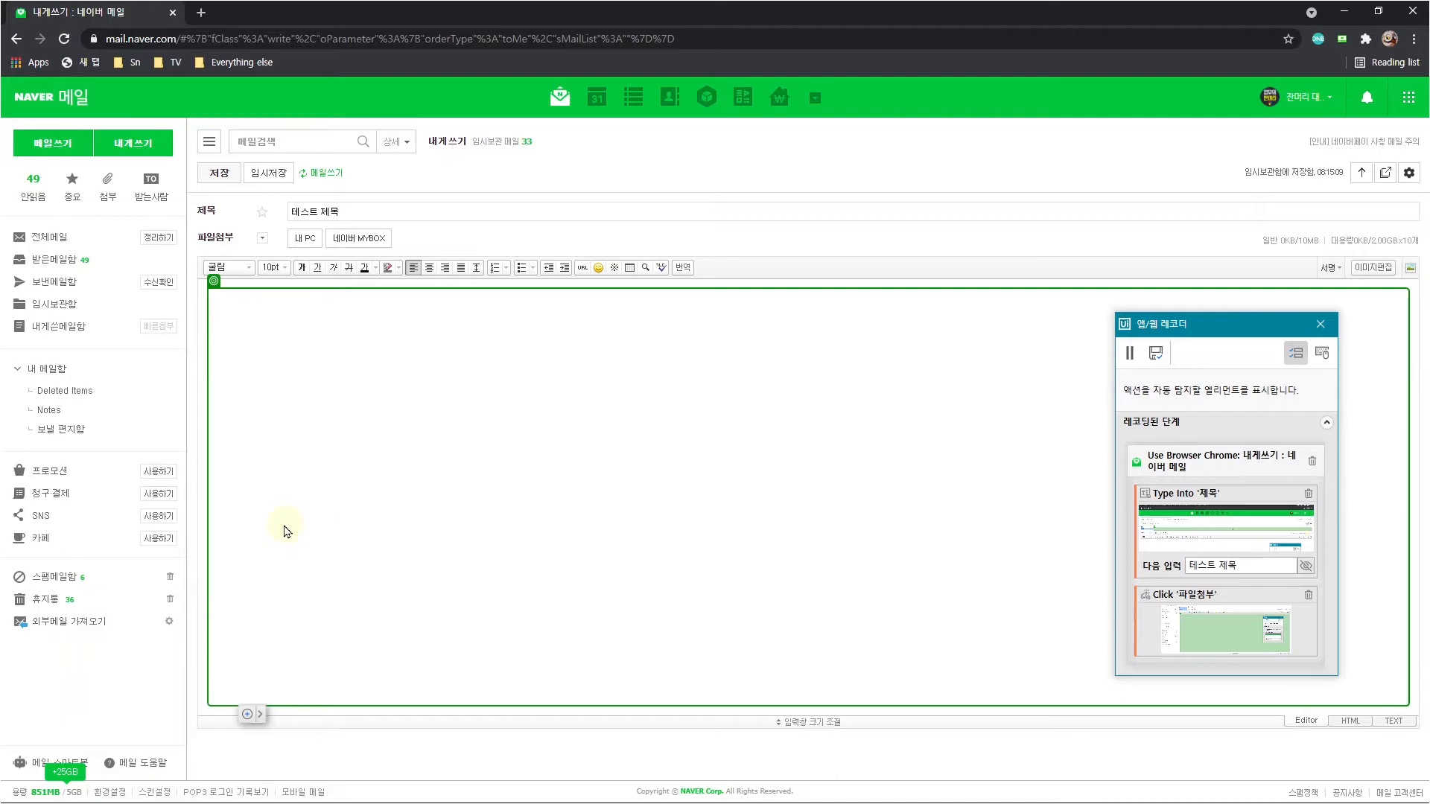
Step: Record a Type Into action entering 테스트 본문 in the message body, anchored to 파일첨부, and delete the recorded Click '파일첨부' action
click(248, 713)
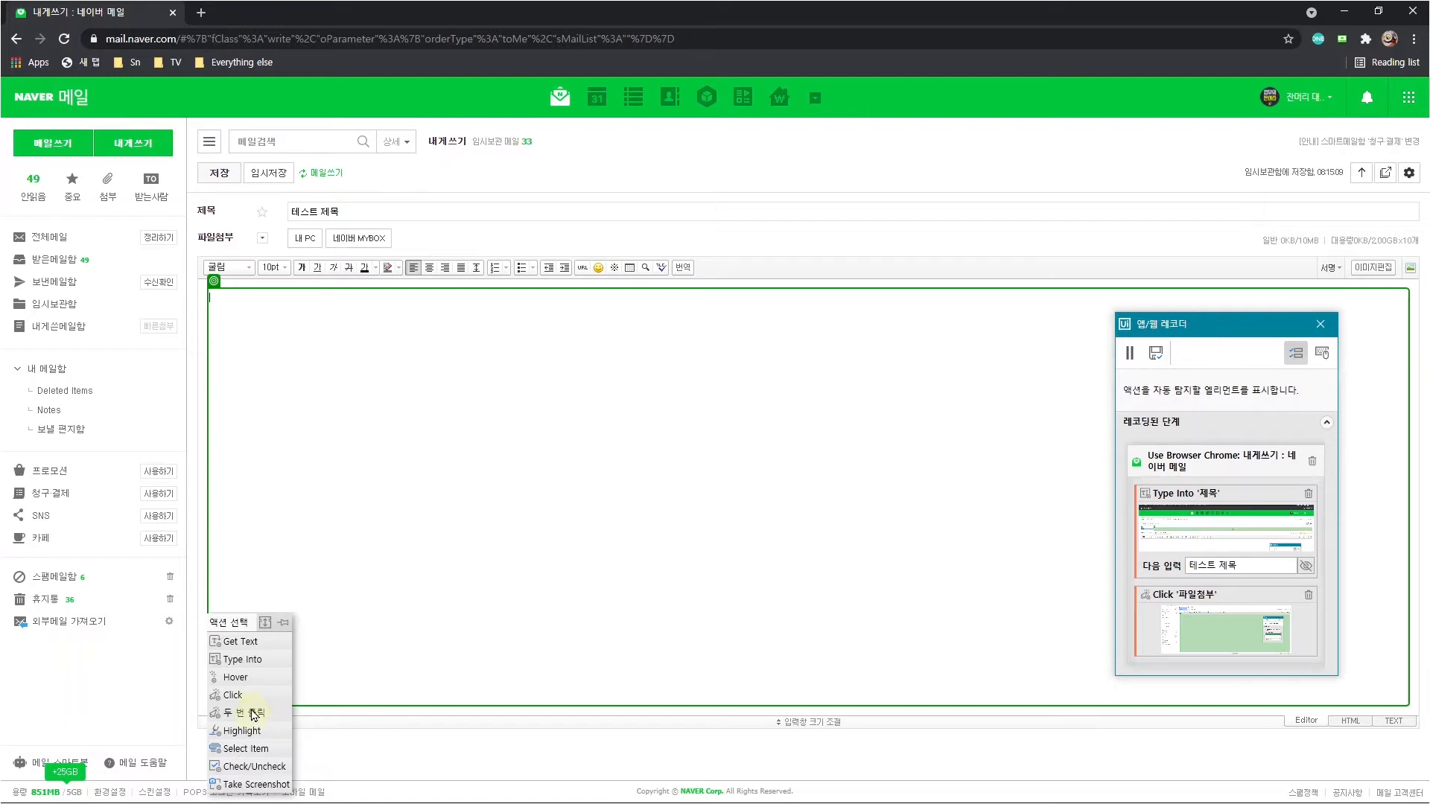
click(254, 668)
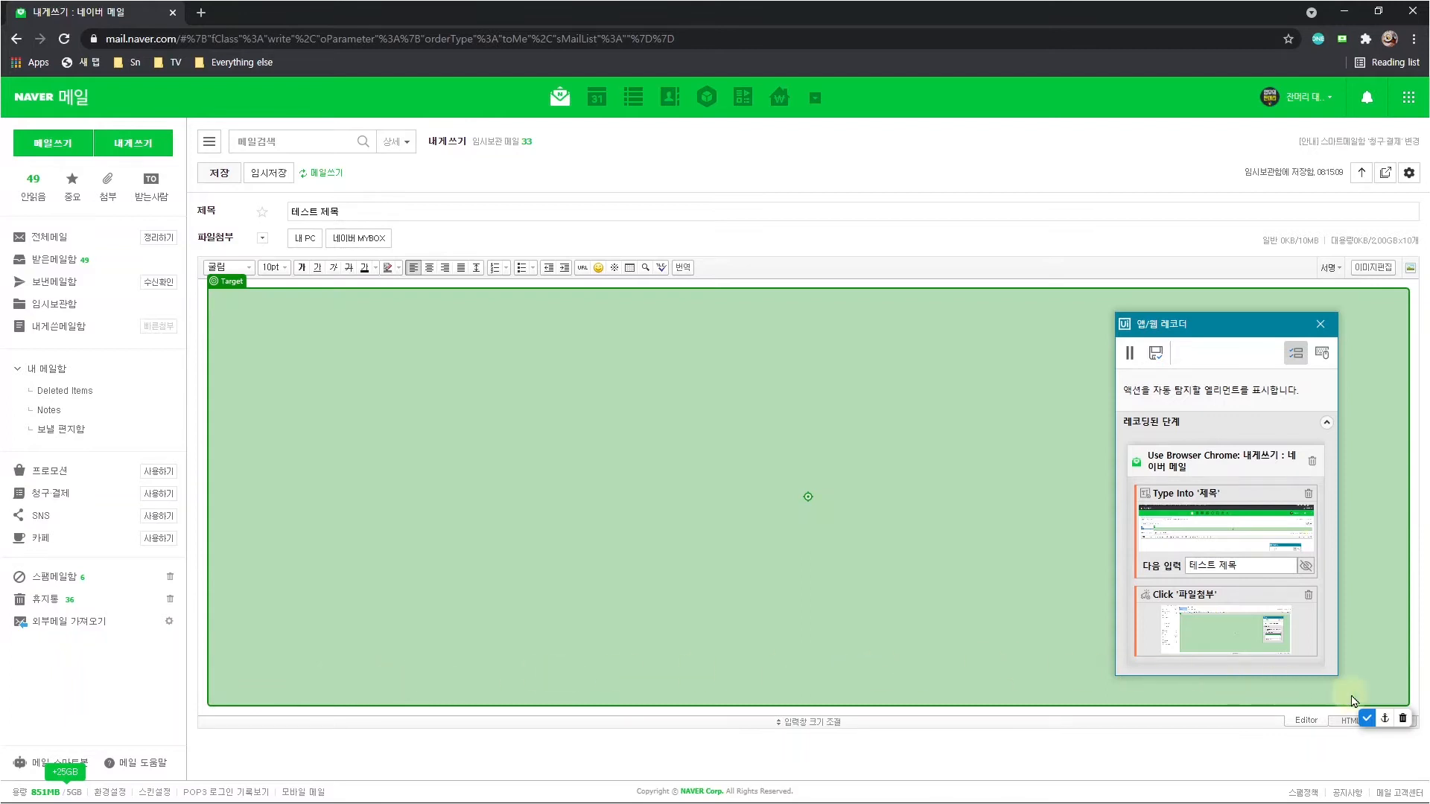
click(1384, 720)
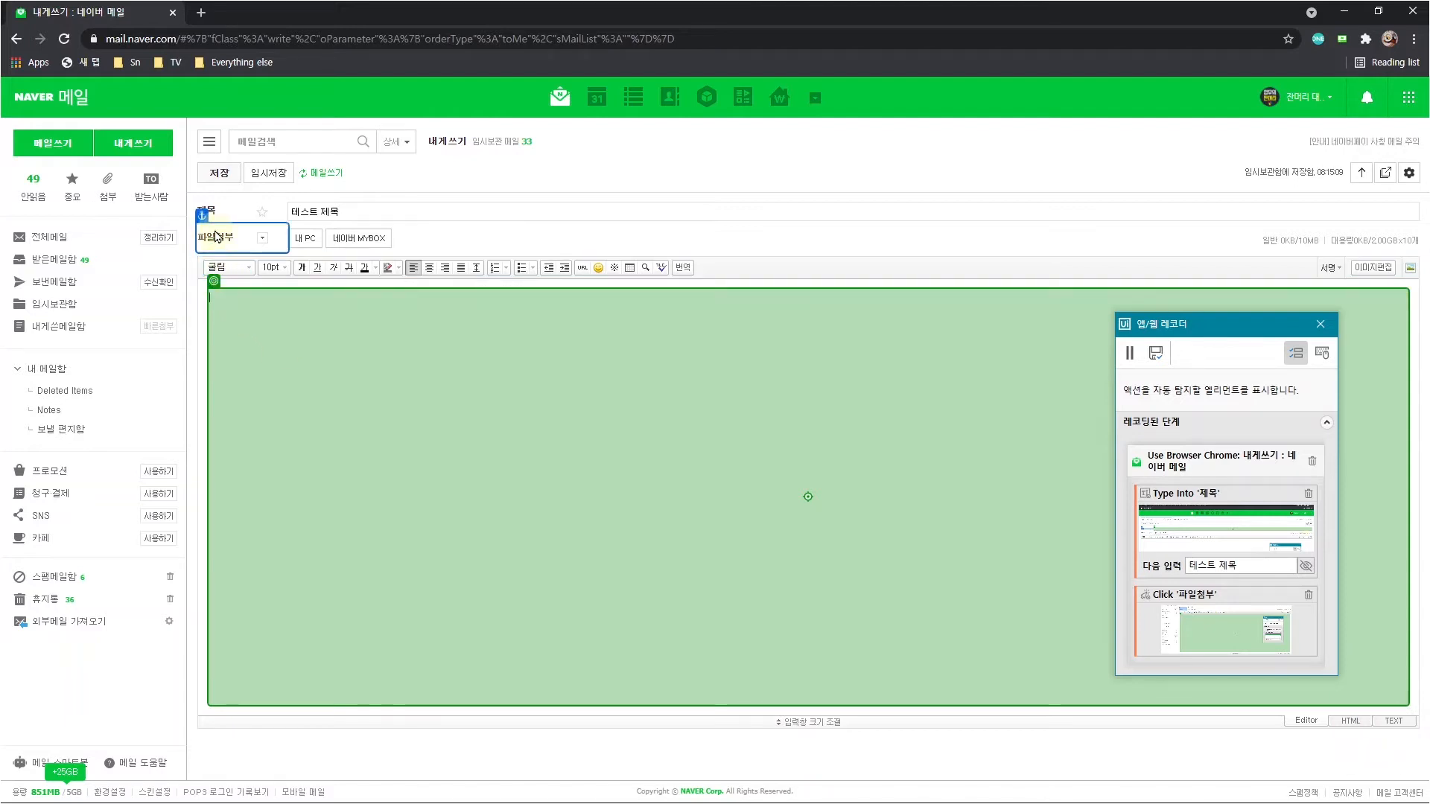
click(216, 236)
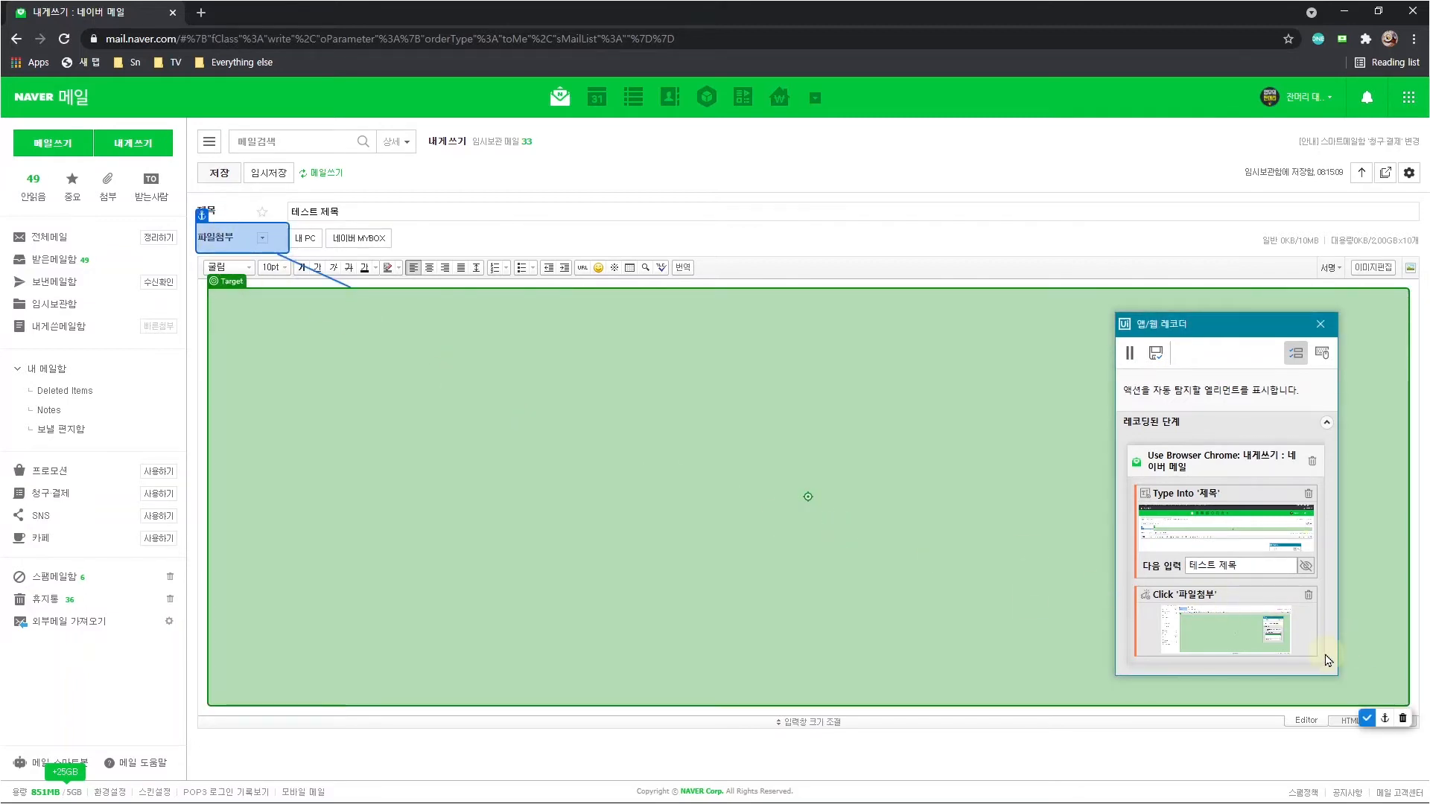
click(1367, 719)
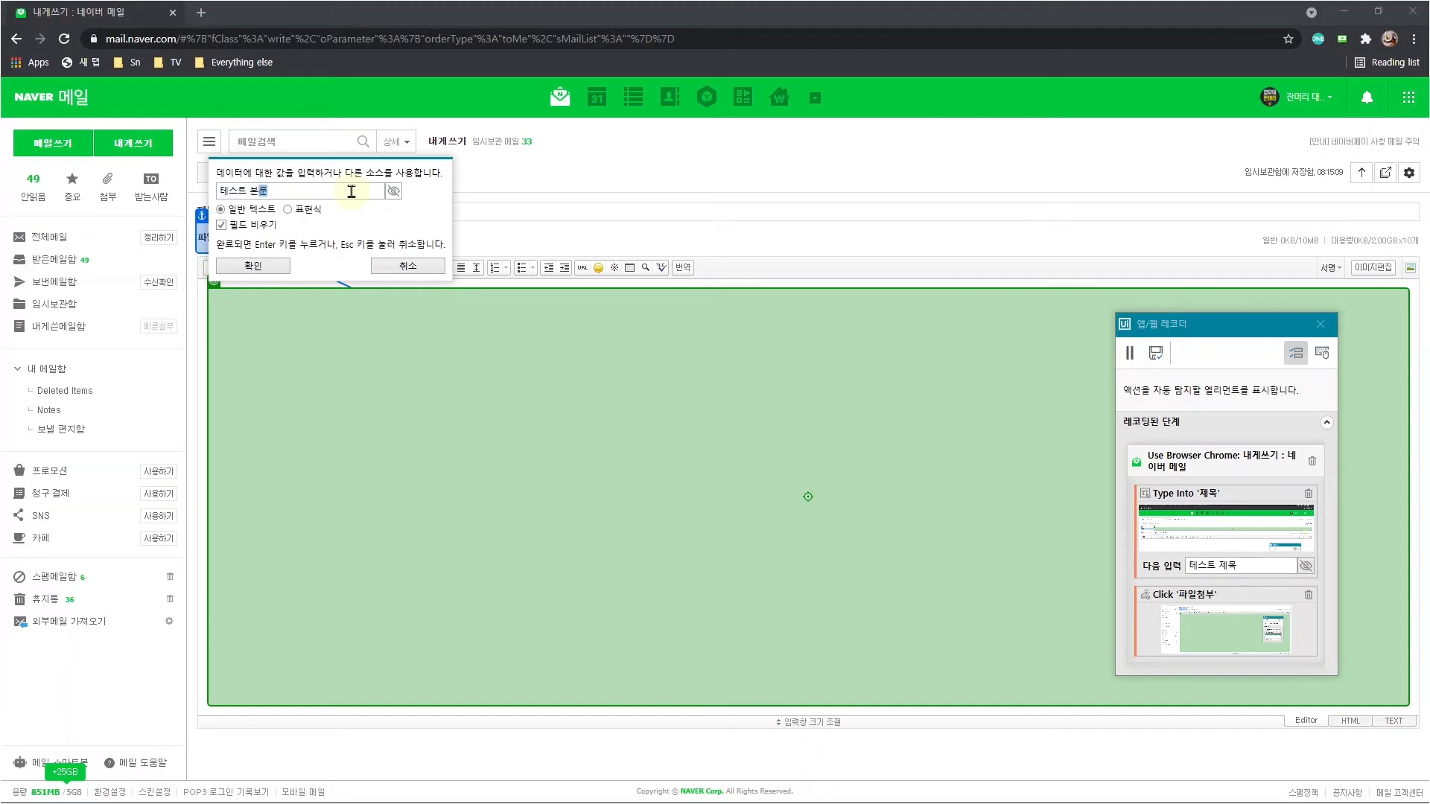
key(Return)
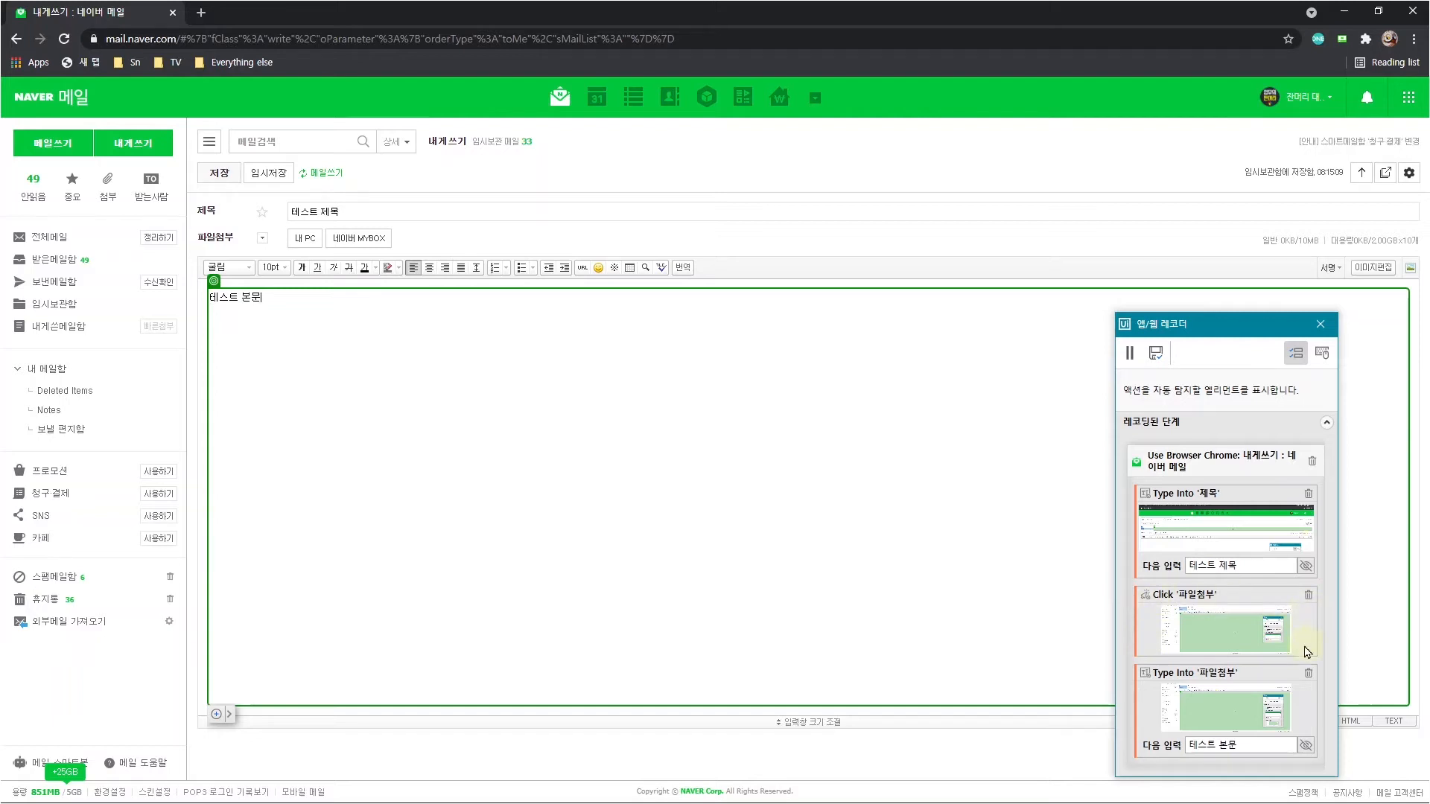
click(1308, 596)
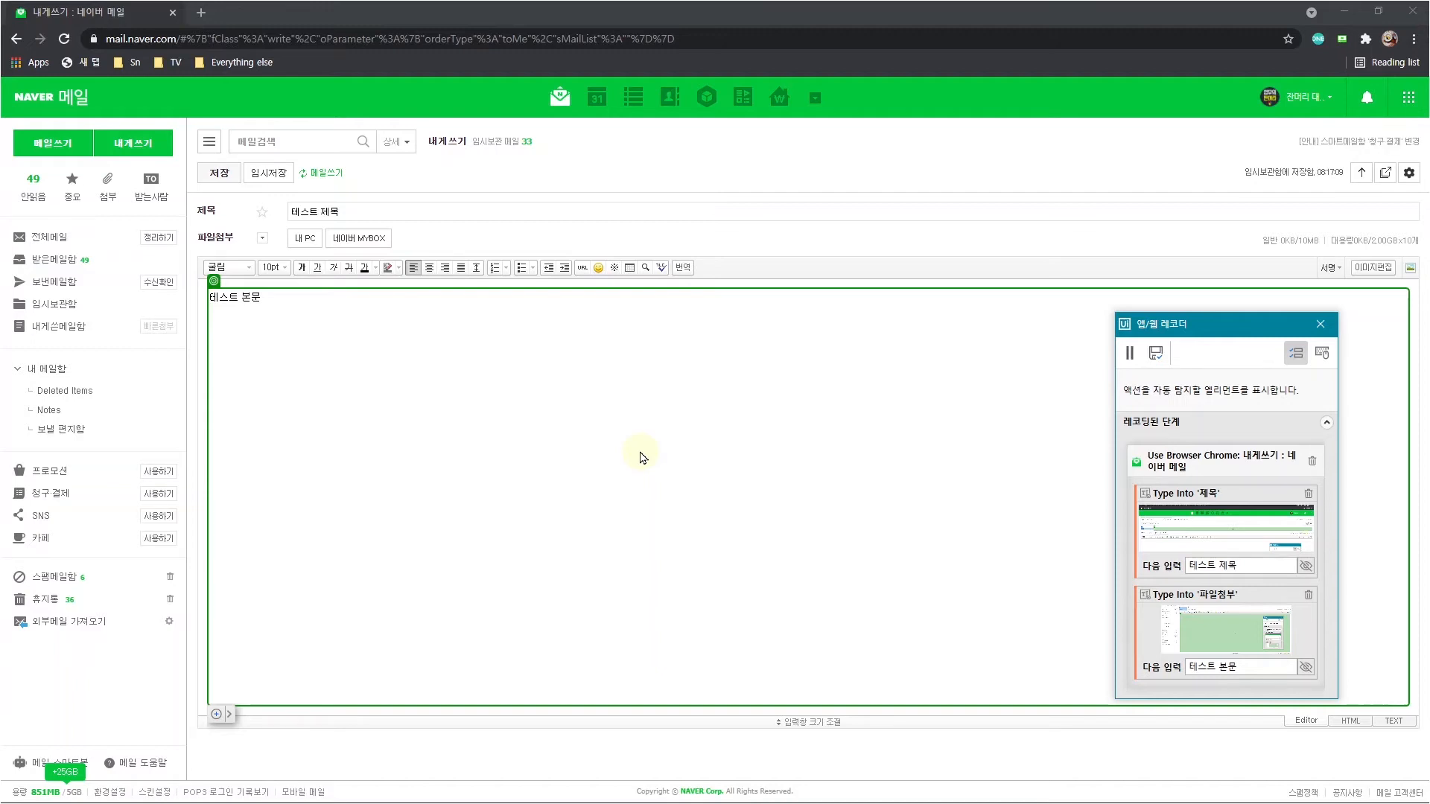
Step: Record a Click action on the message's 저장 button, using 임시저장 as its anchor
click(221, 178)
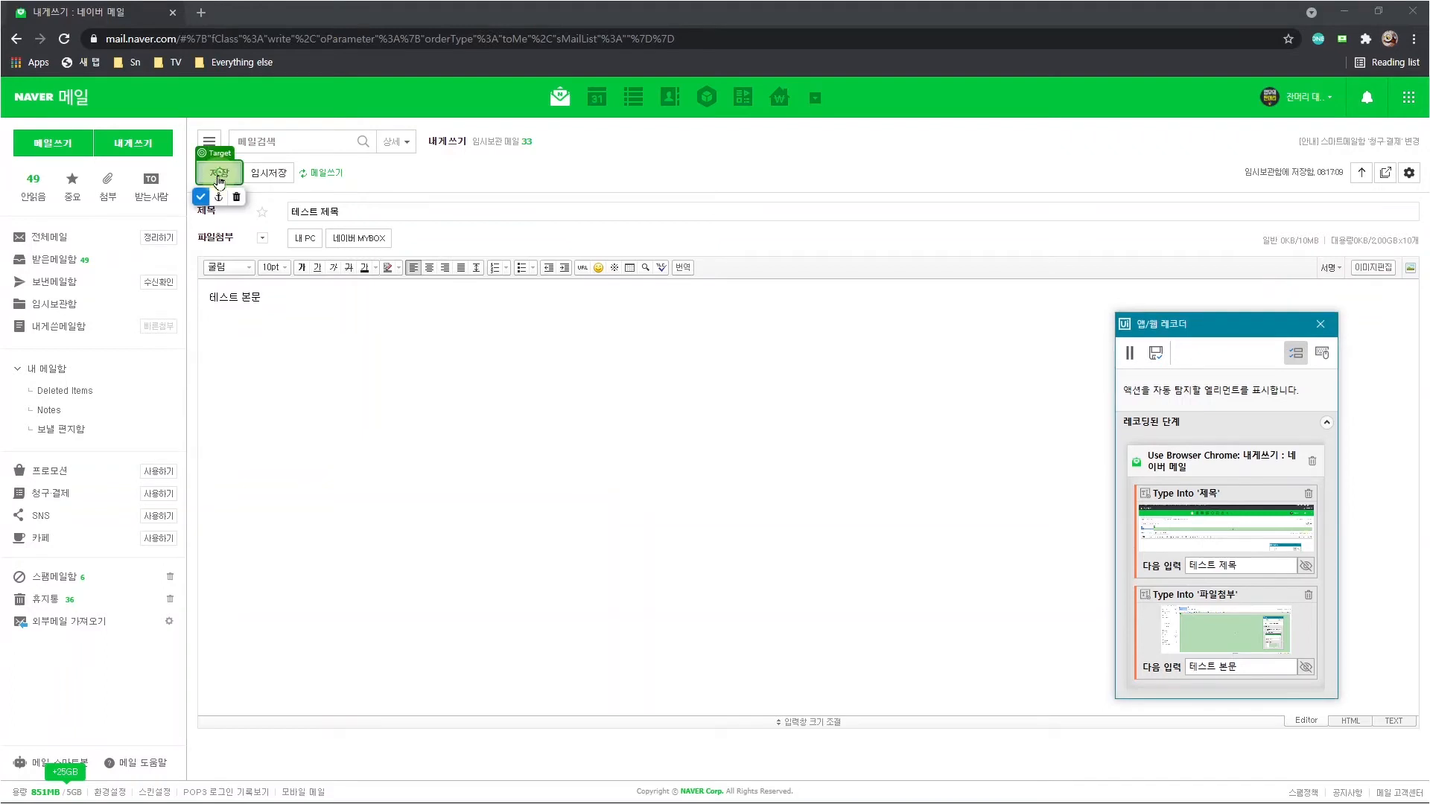
click(219, 197)
click(264, 181)
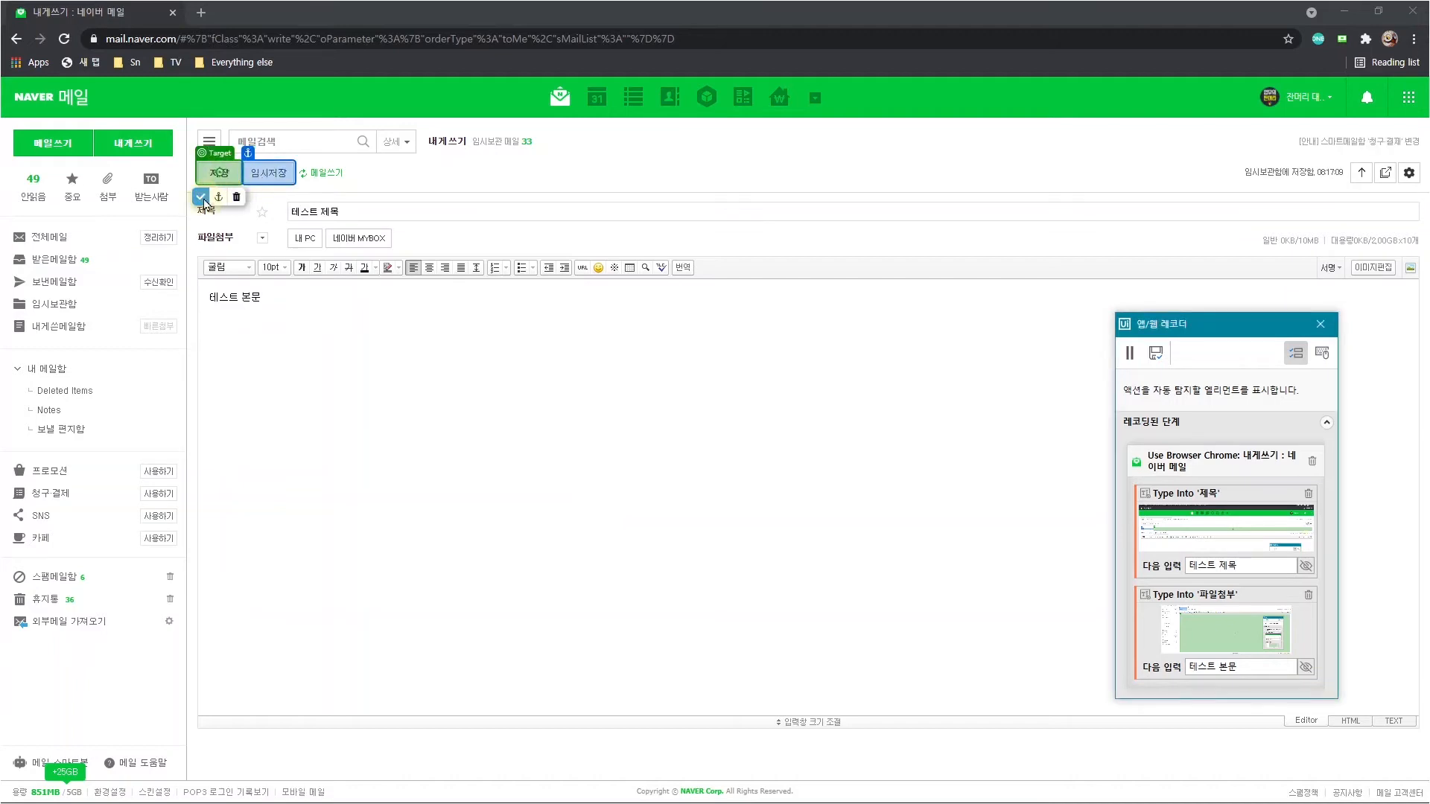
click(201, 197)
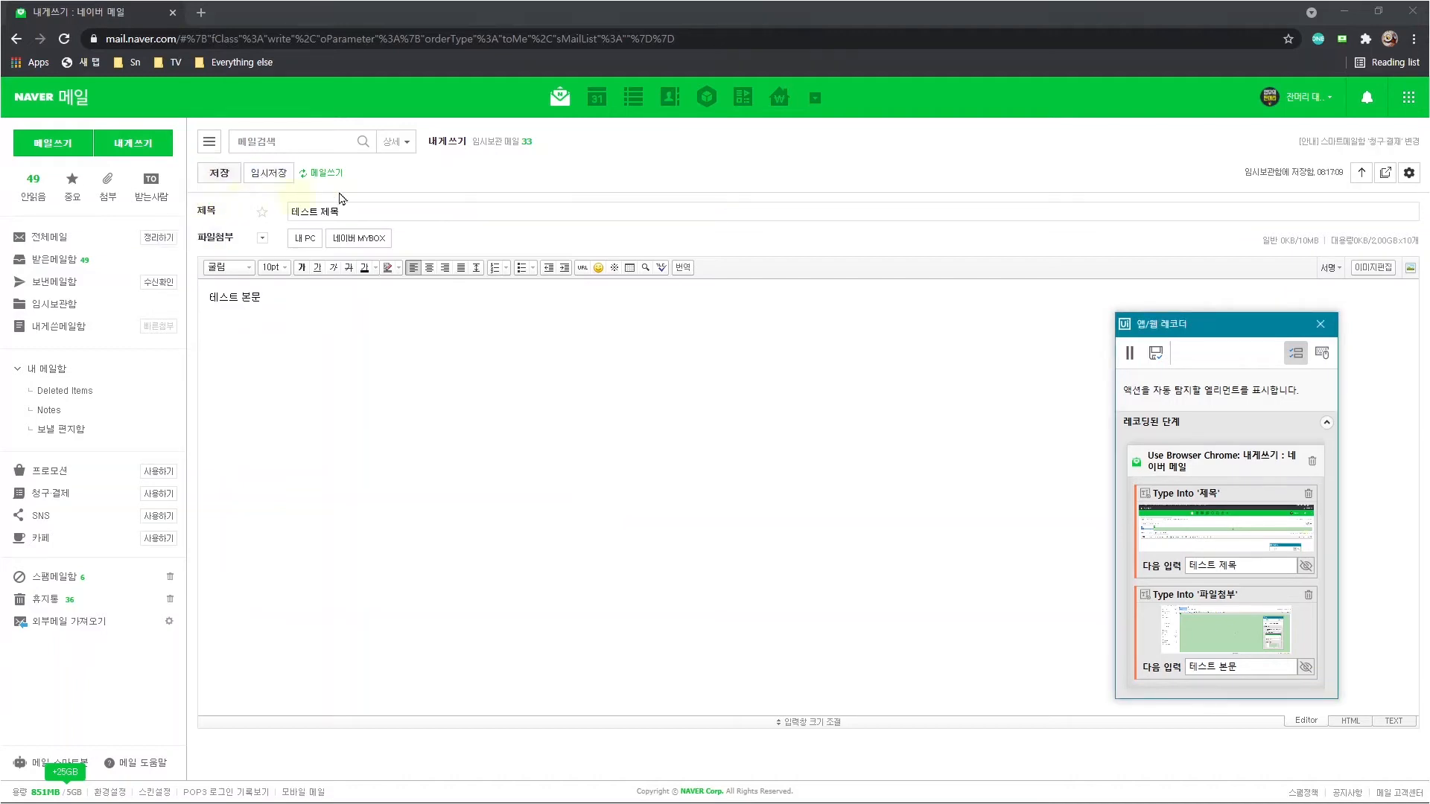
click(221, 176)
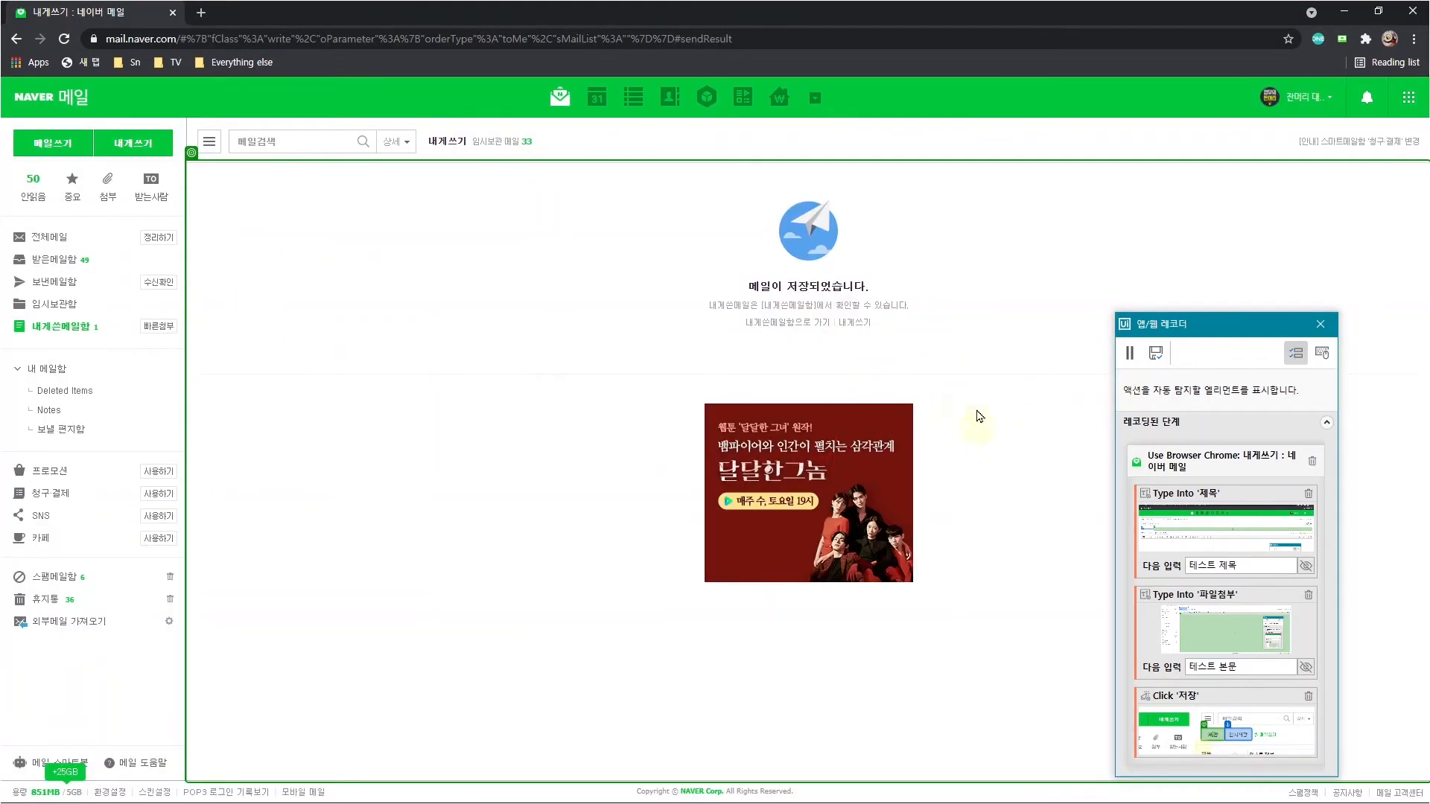
Step: Record a Click action on the 내게쓰기 button, using 메일쓰기 as its anchor
click(140, 145)
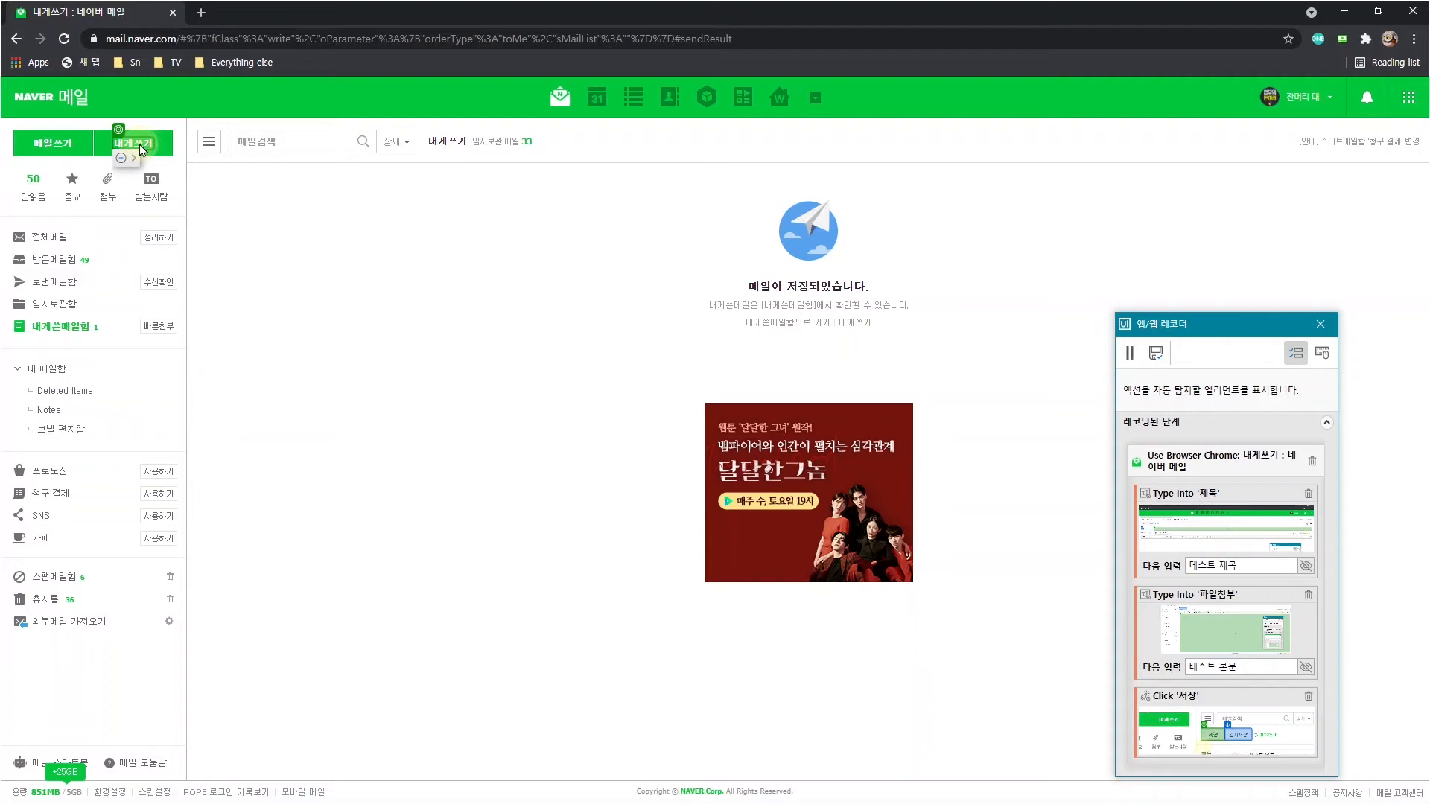
click(145, 149)
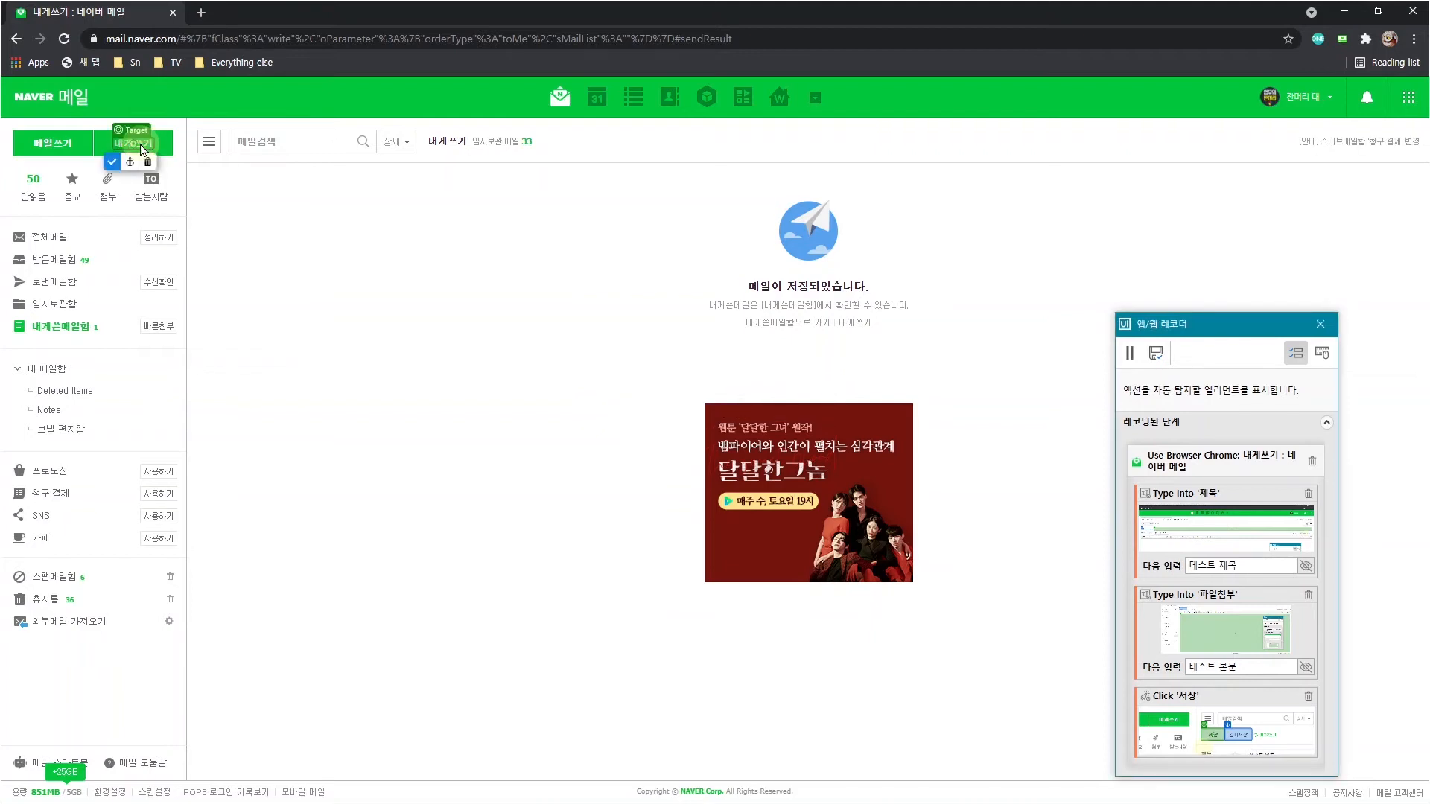
click(131, 164)
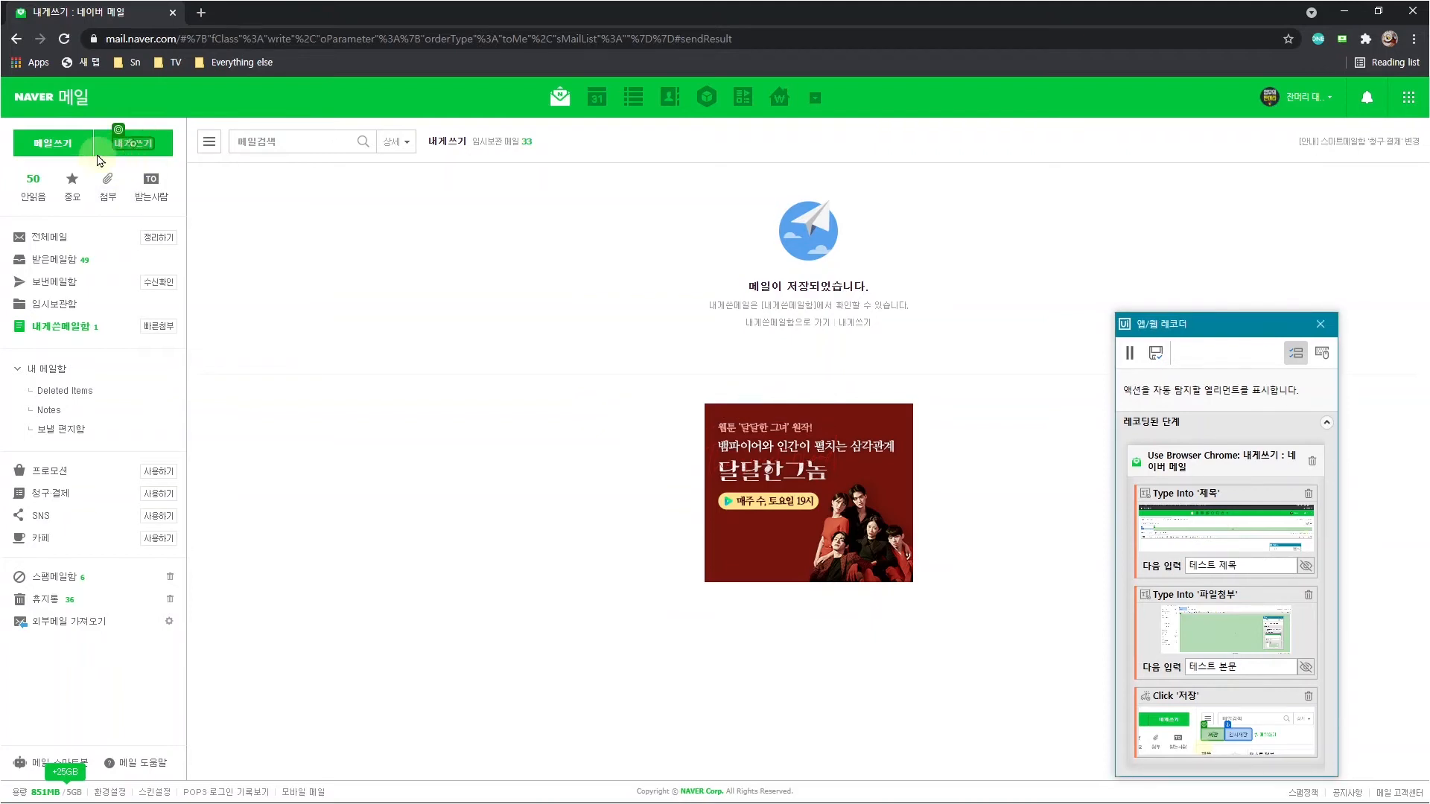
click(62, 152)
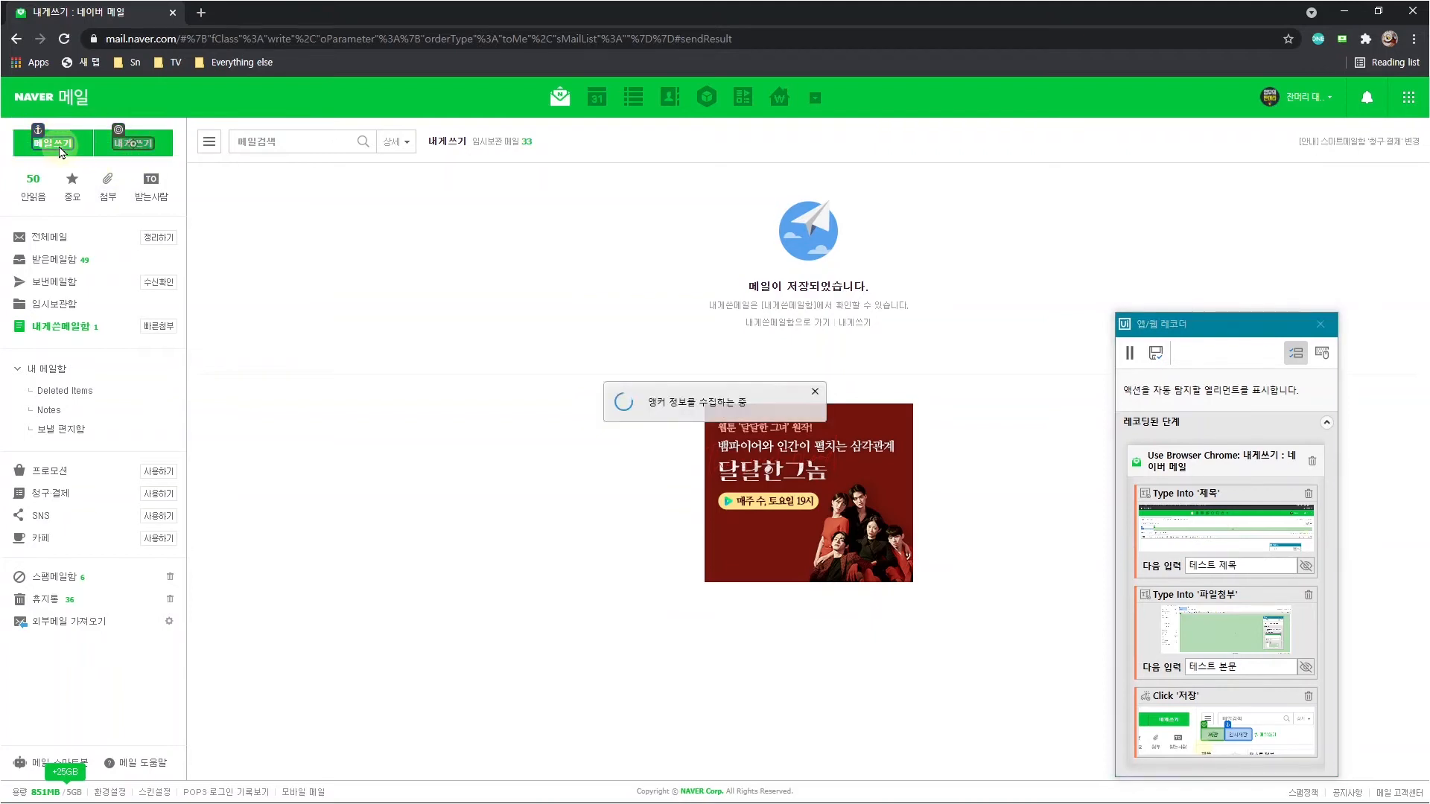
click(112, 163)
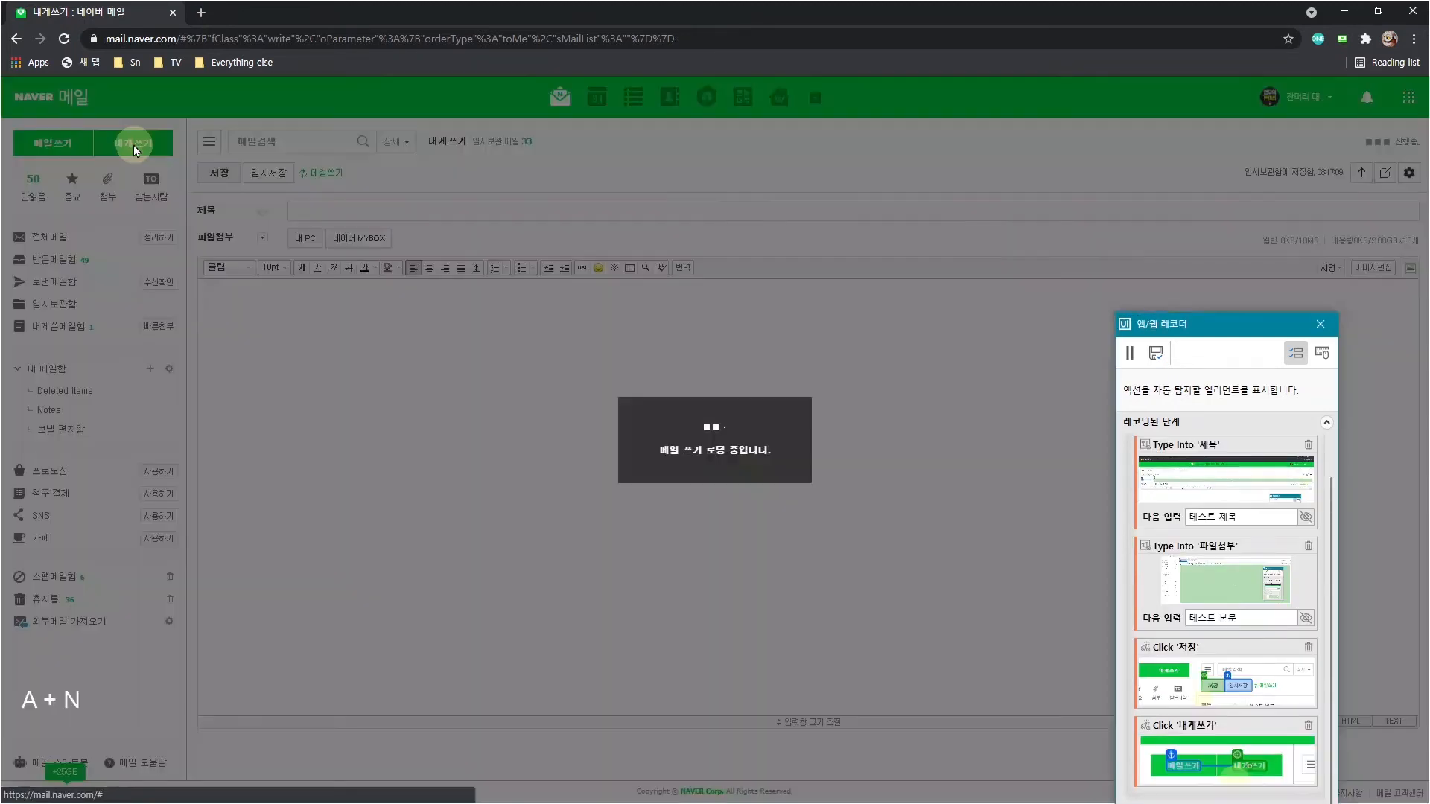
click(626, 212)
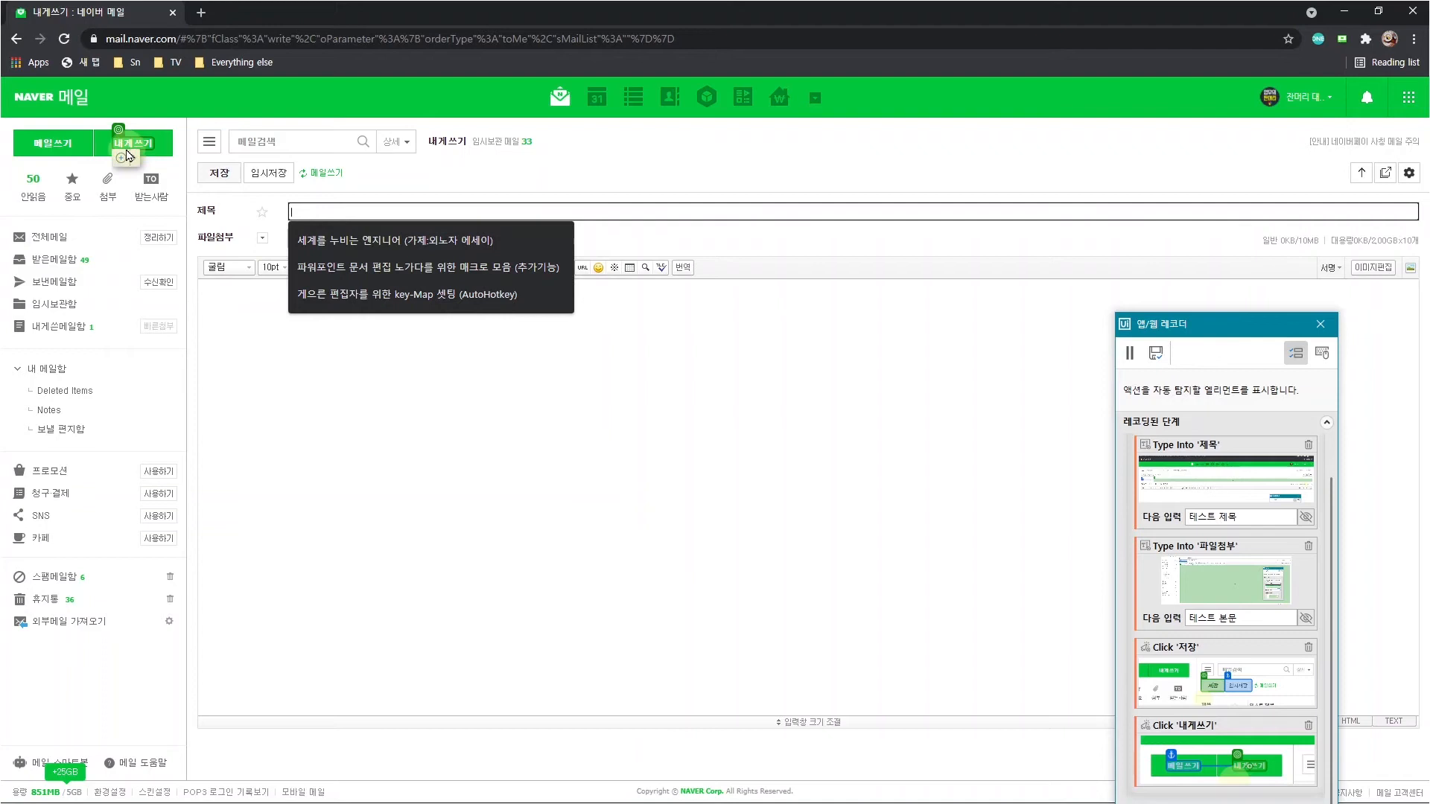
Step: Pause the recording, open a fresh mail to oneself, and save the recorded steps back to the StudioX project
click(1130, 353)
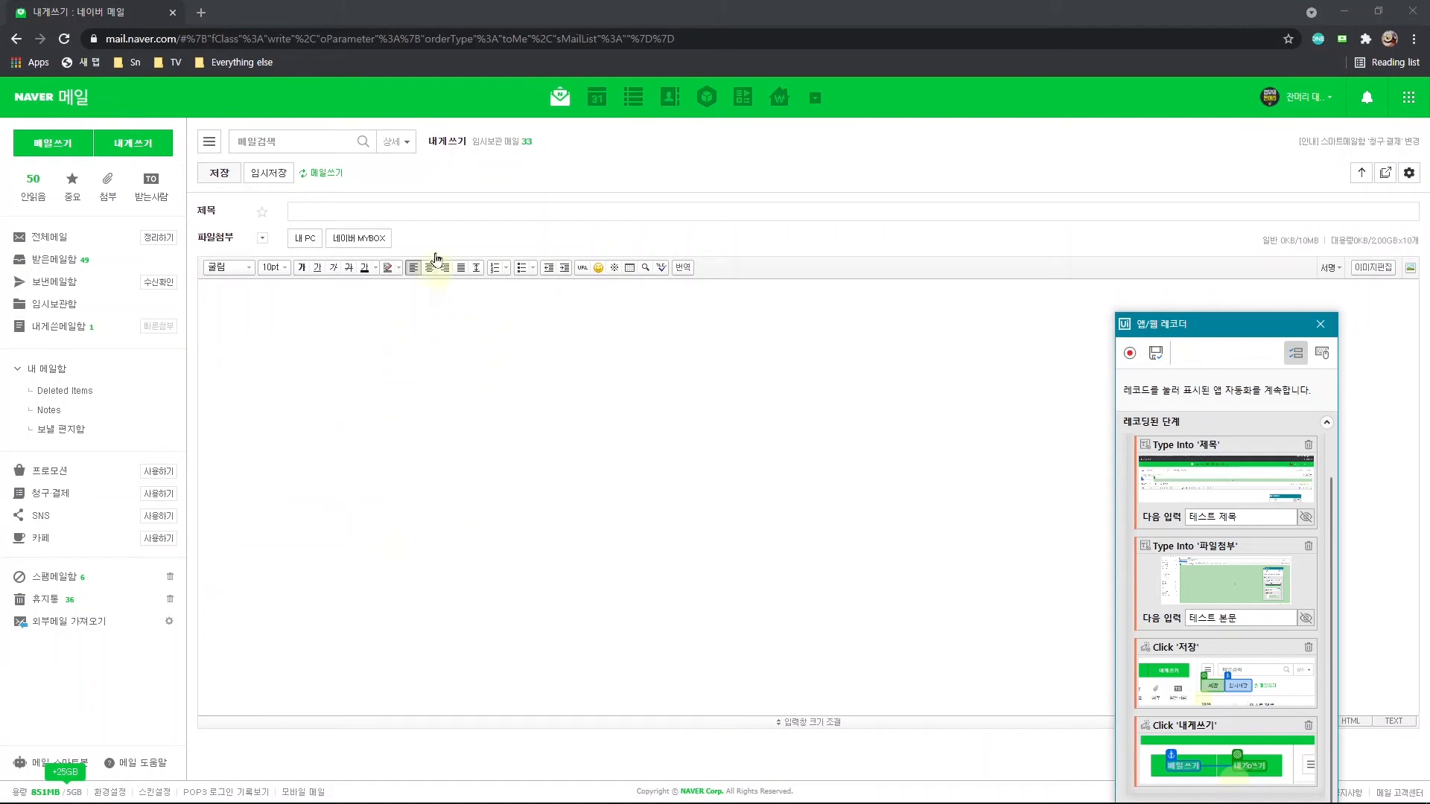
click(149, 147)
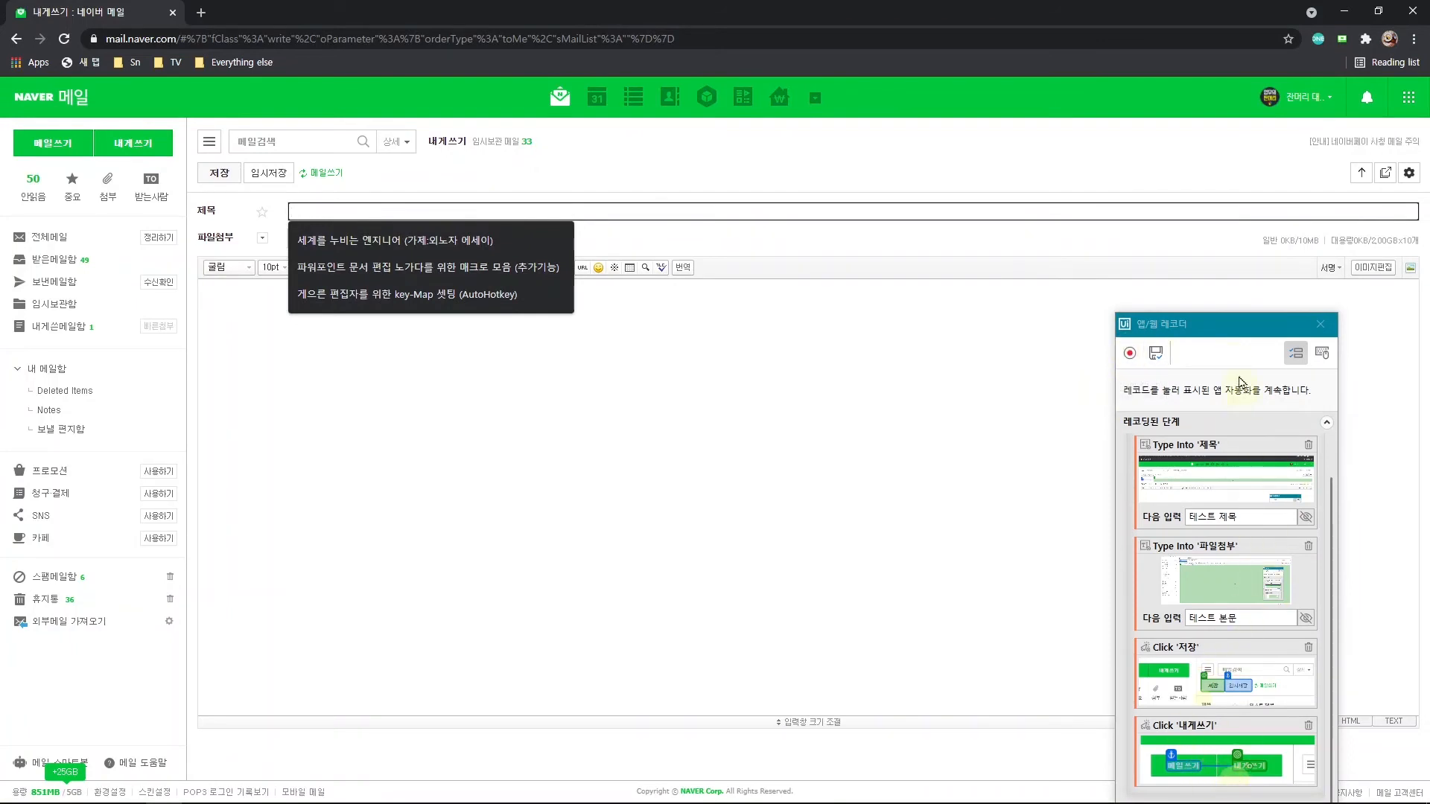
drag(1237, 326, 1206, 179)
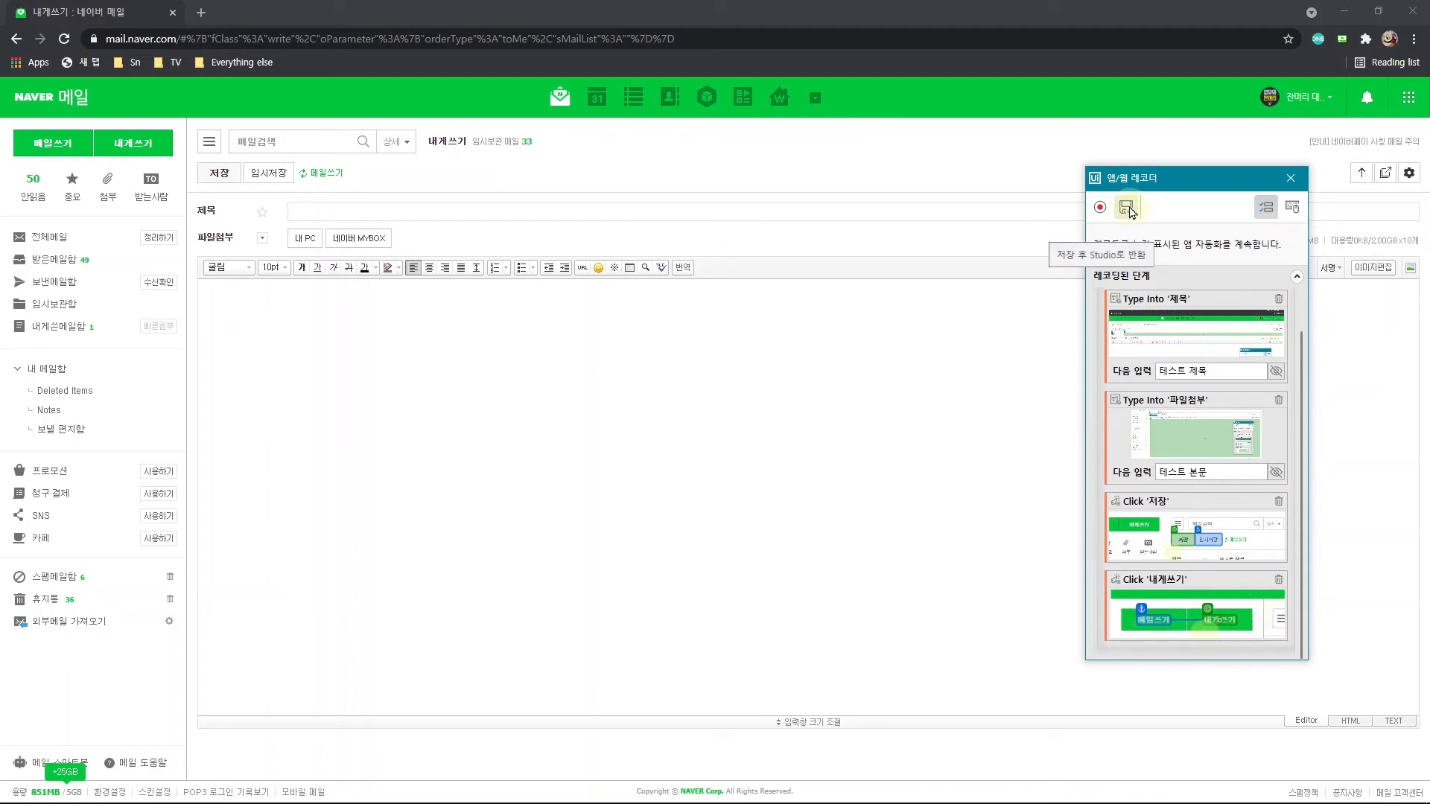
click(1128, 209)
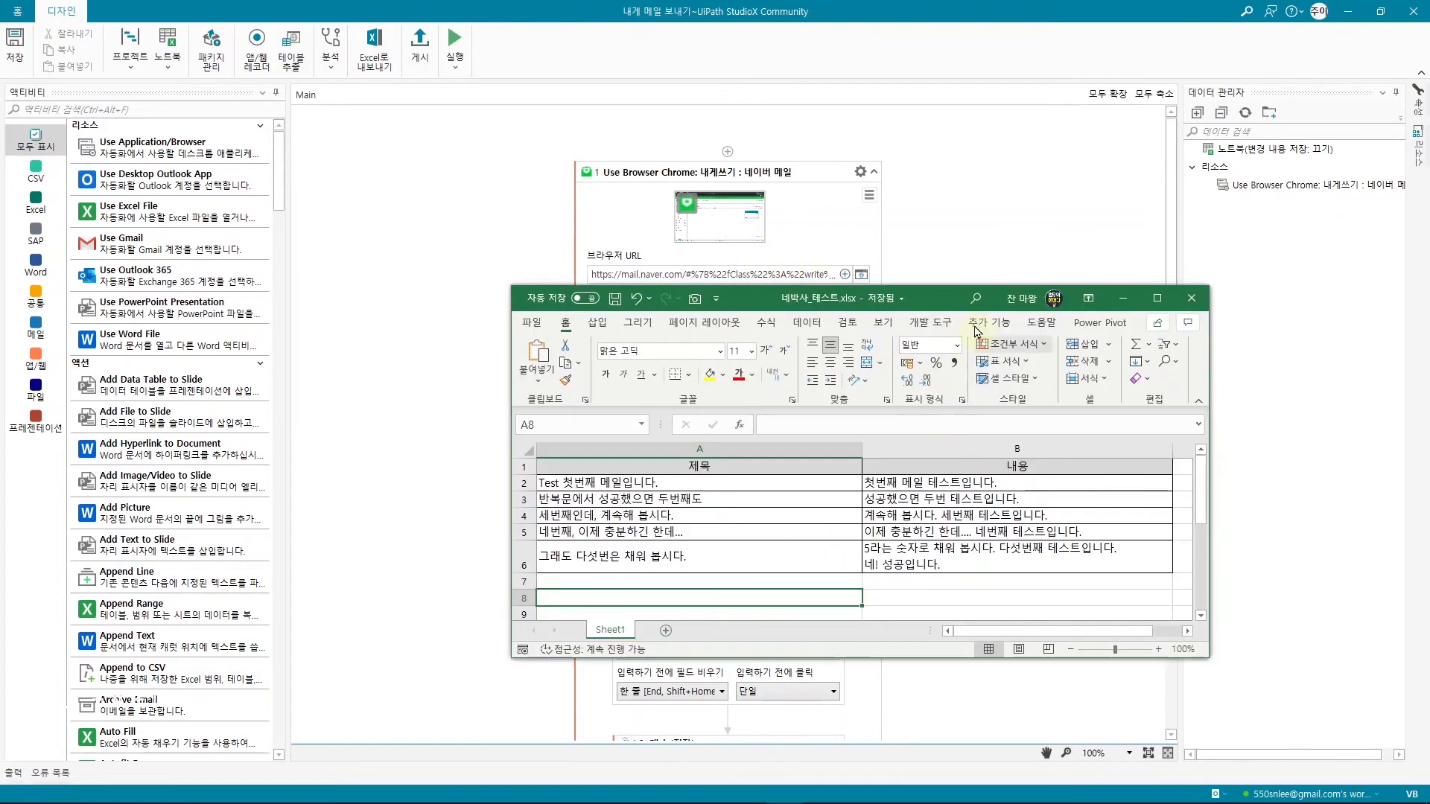
Step: Add a Use Excel File activity above the Use Browser activity and point it to D:\Work\RPA\네박사_테스트.xlsx
click(750, 447)
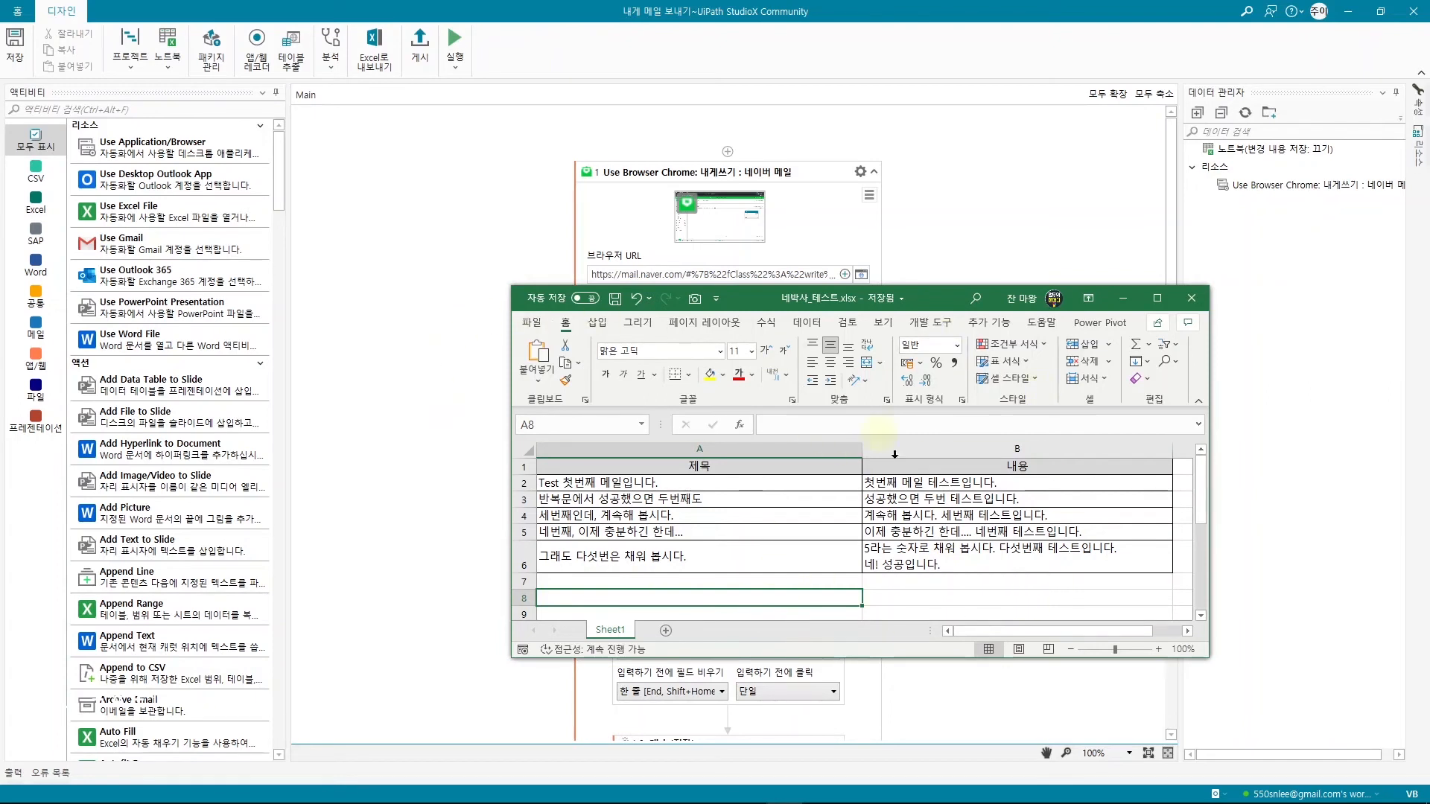
click(924, 240)
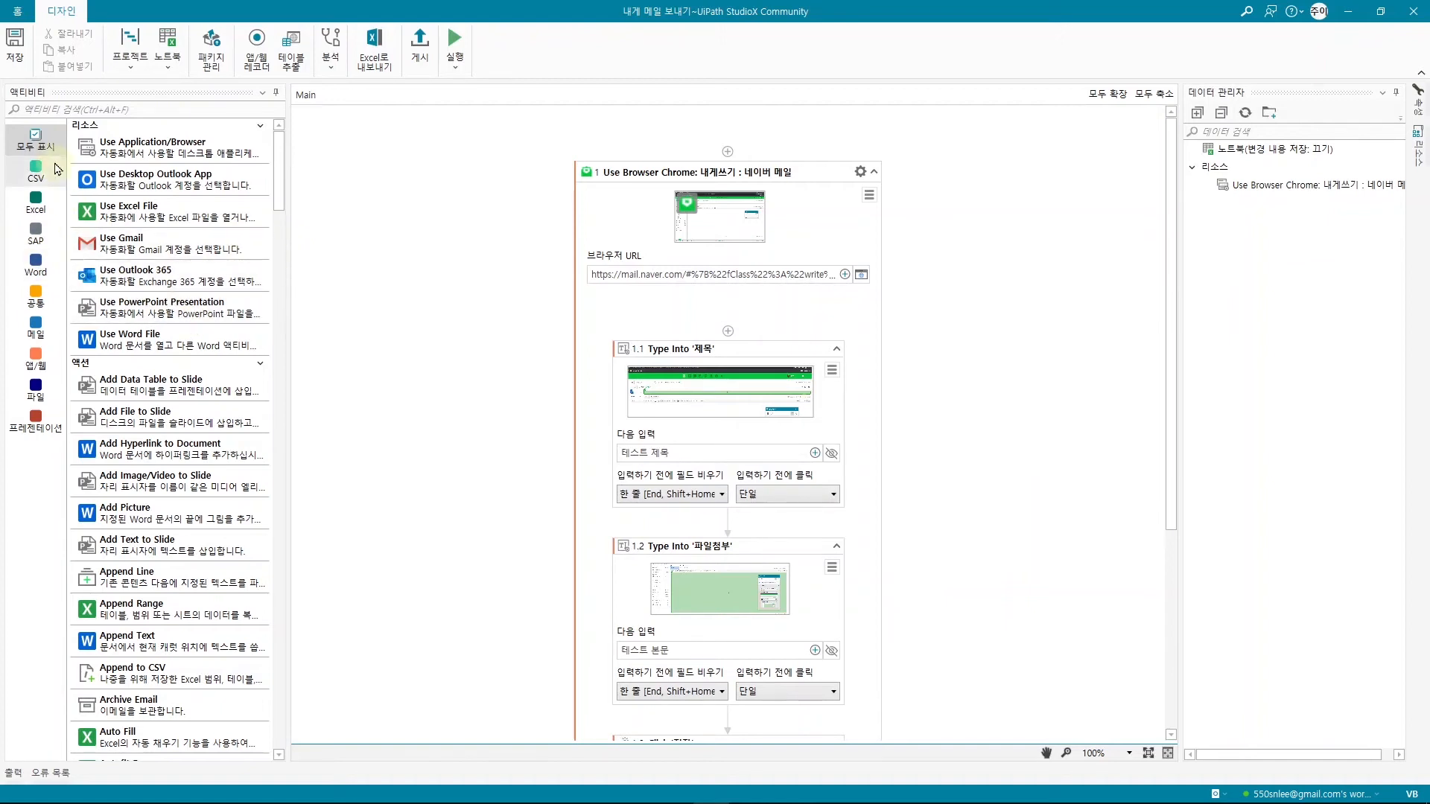
click(32, 206)
drag(153, 155, 727, 175)
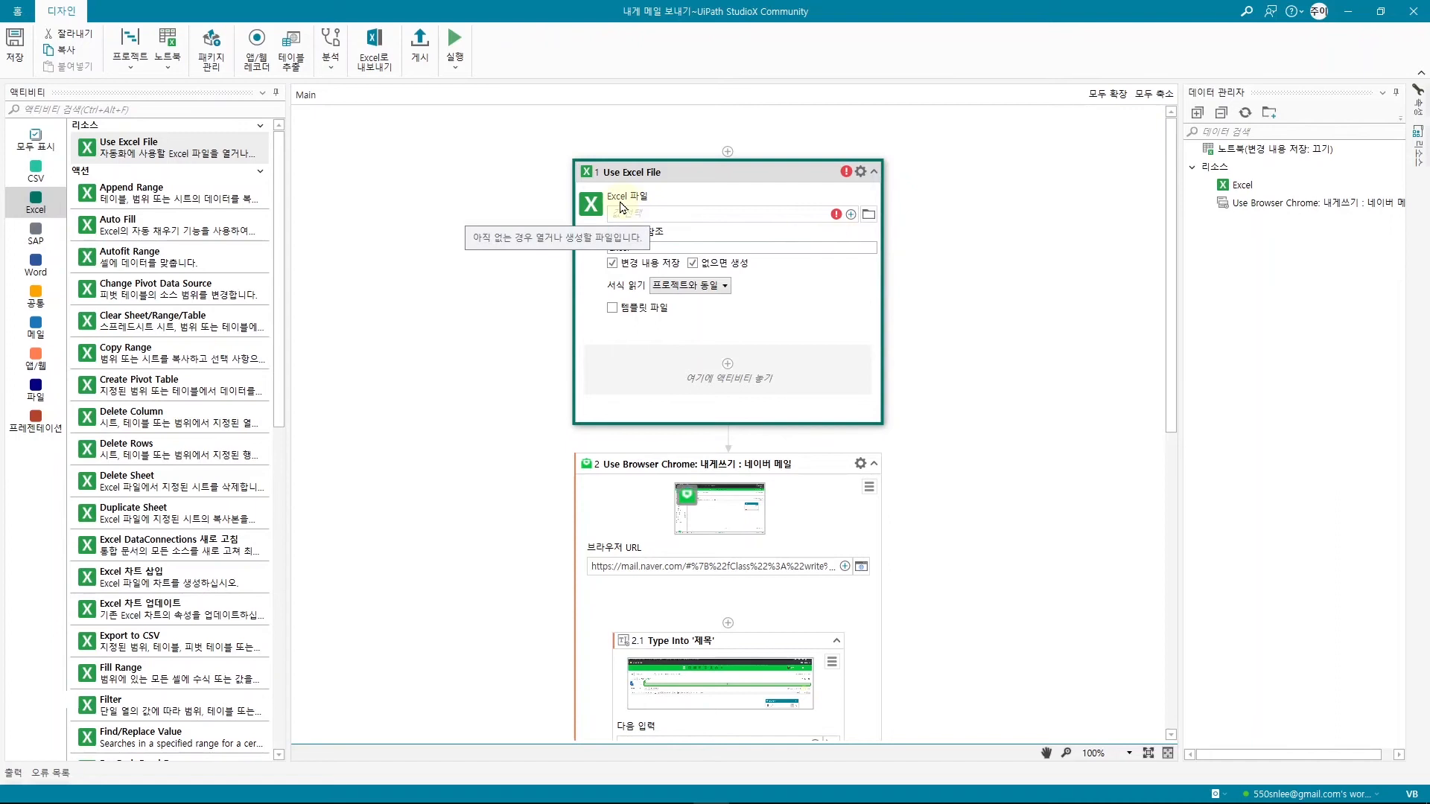
click(870, 219)
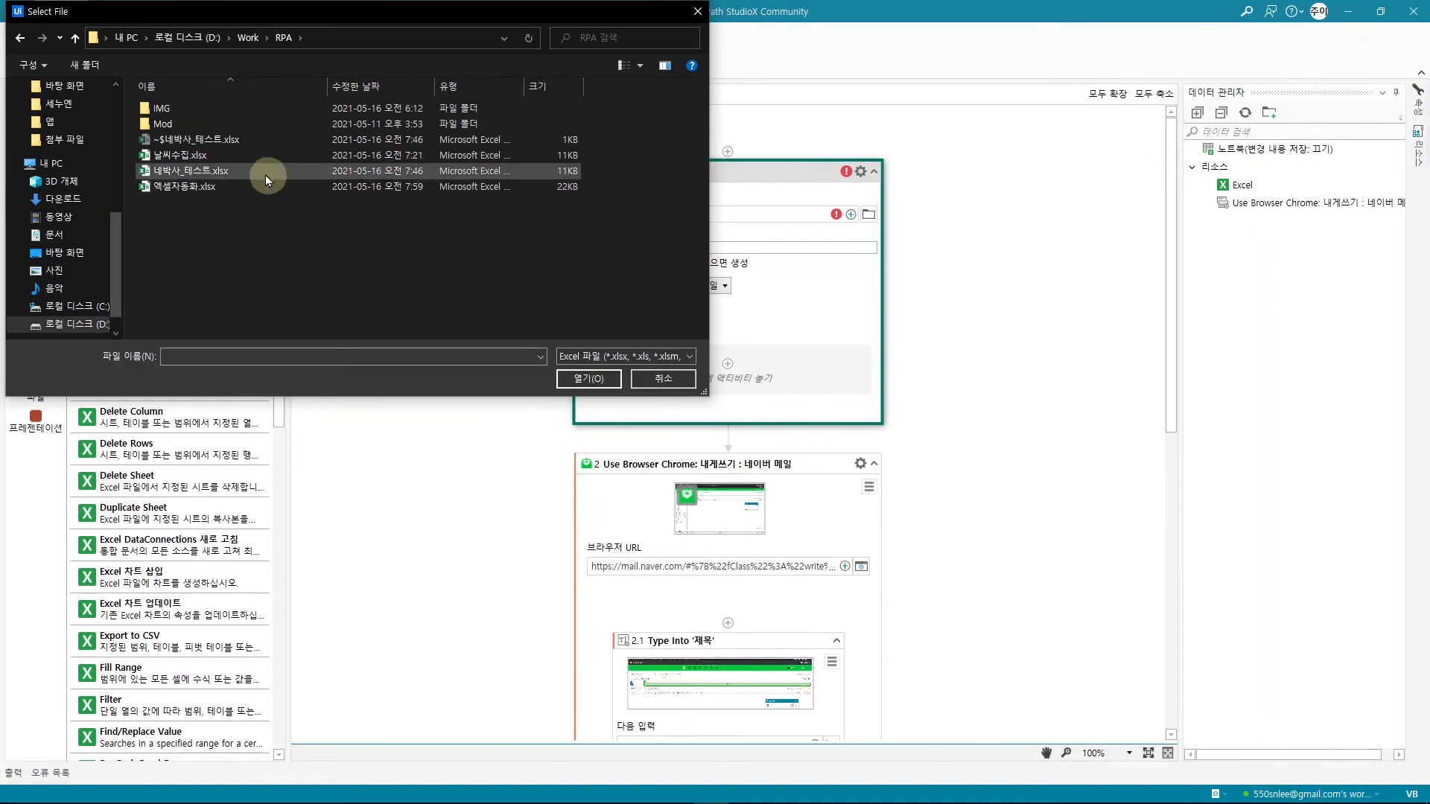
click(184, 172)
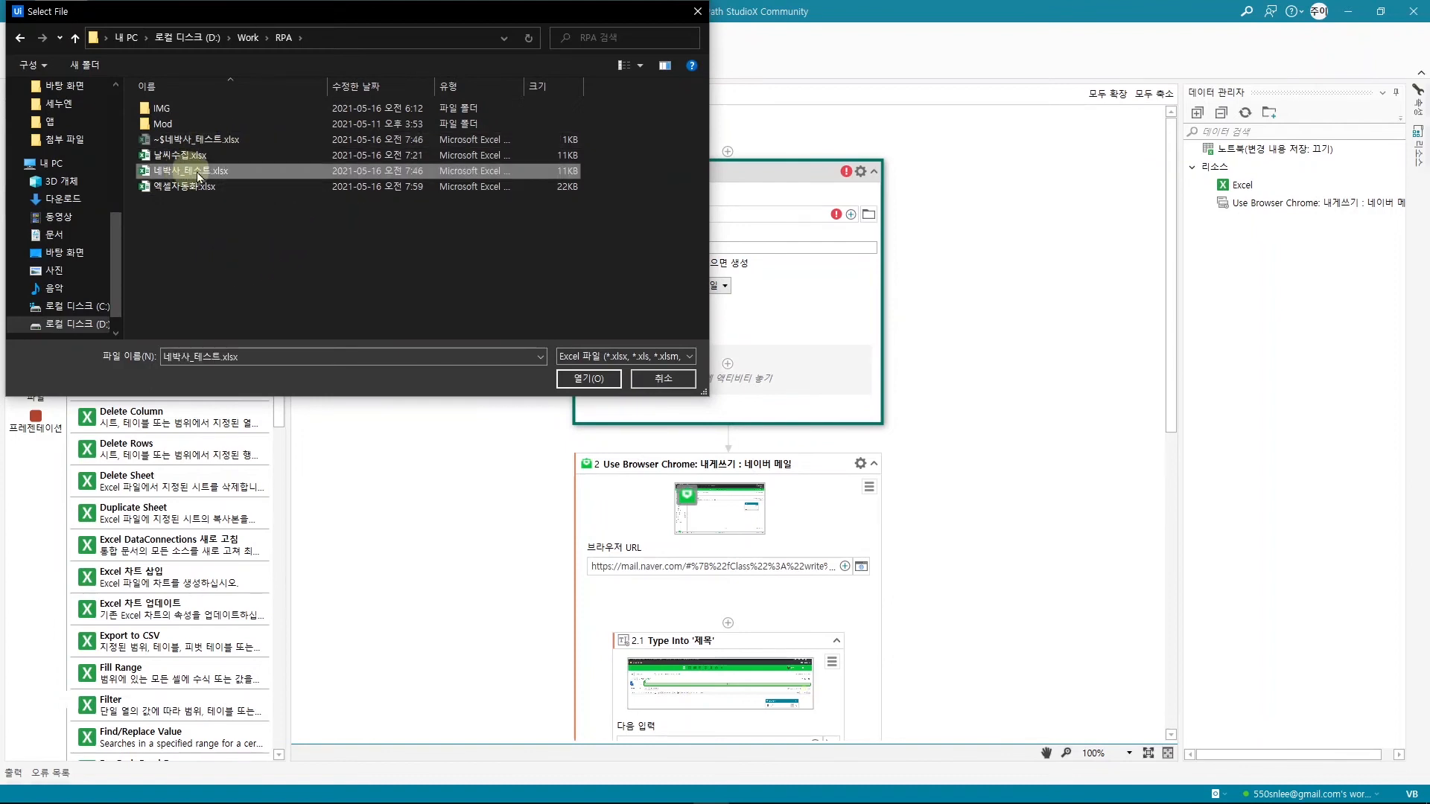
click(592, 378)
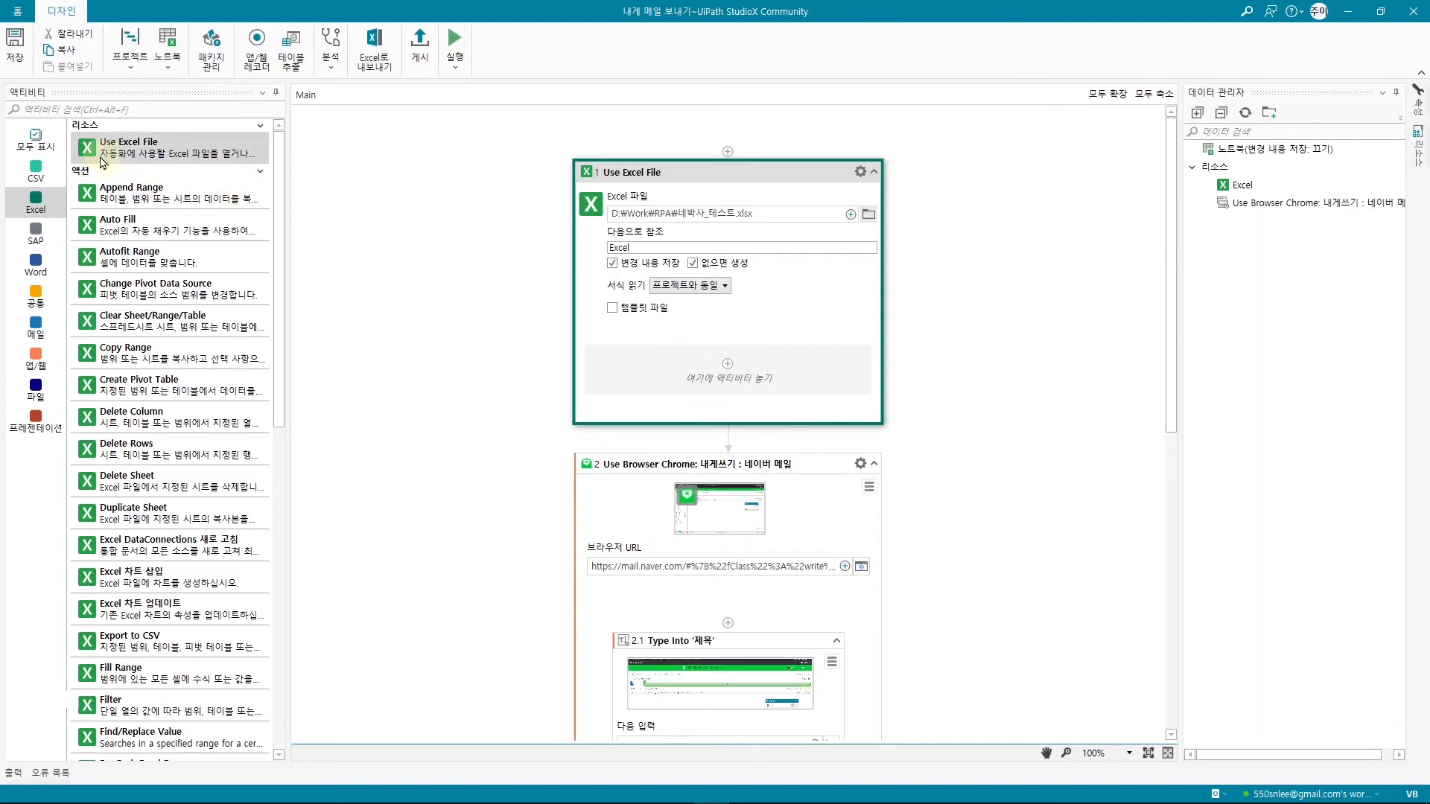
Step: Add a For Each Excel Row activity inside Use Excel File, looping over the Excel file's Sheet1 with 헤더 포함 enabled
scroll(127, 484, down, 3)
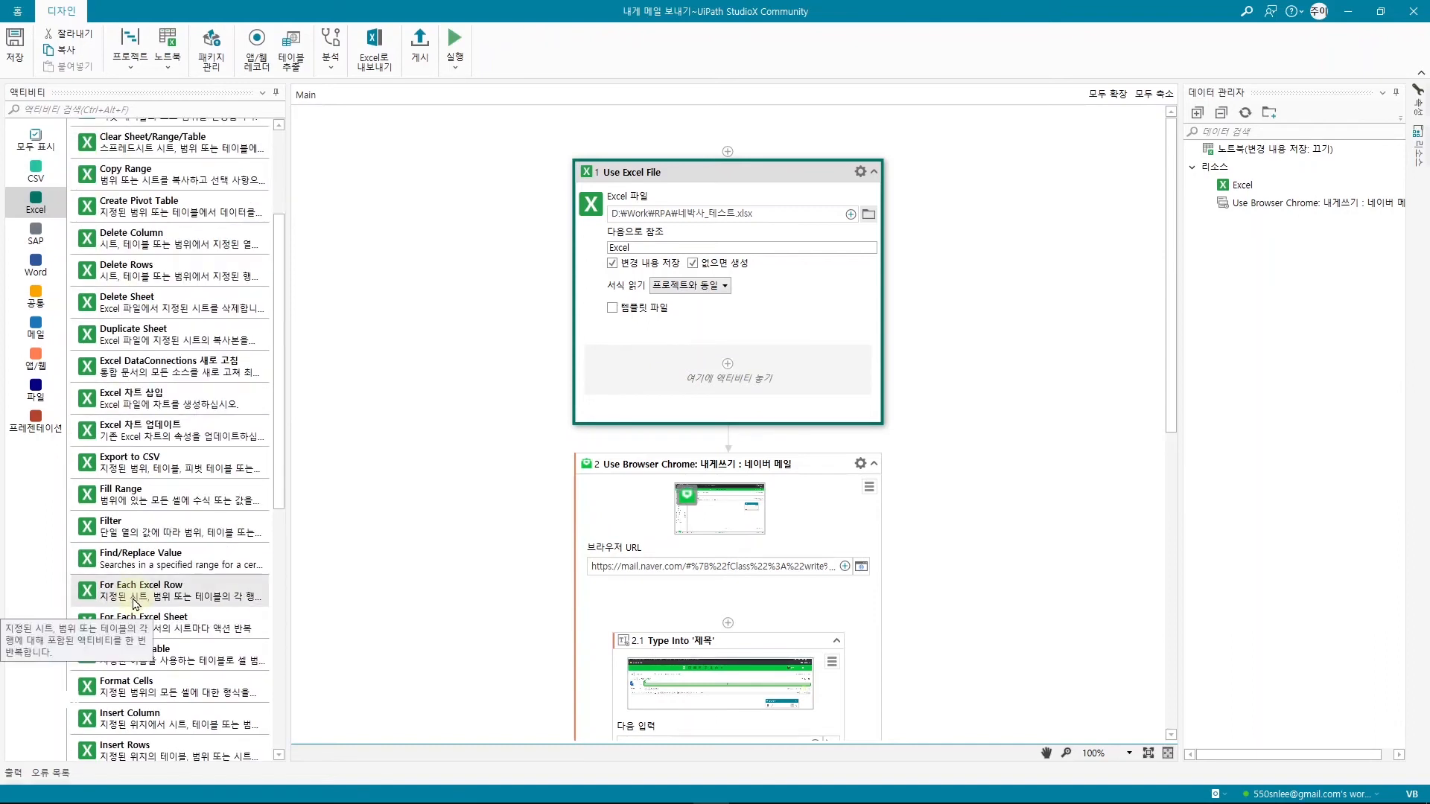
drag(128, 598, 721, 388)
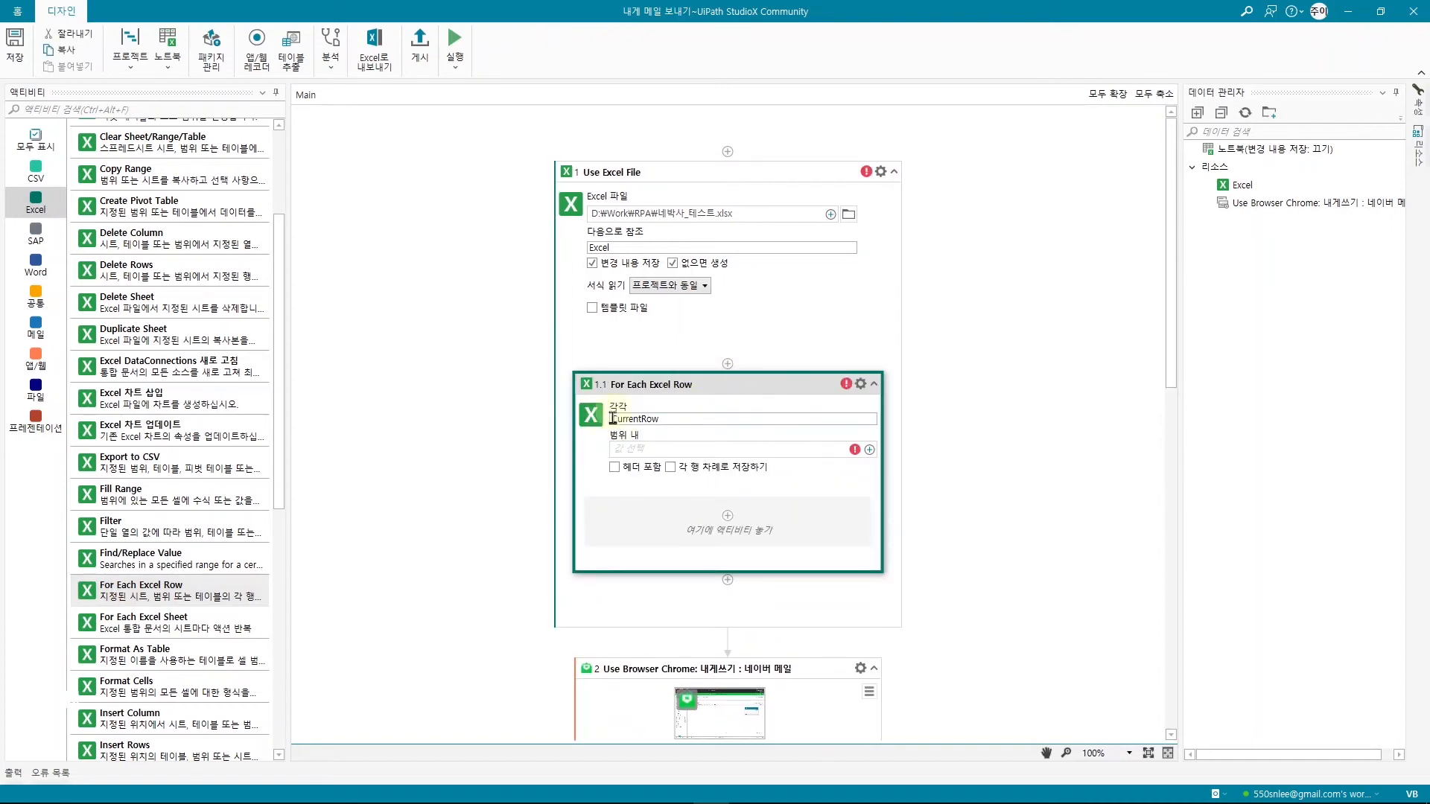
click(869, 450)
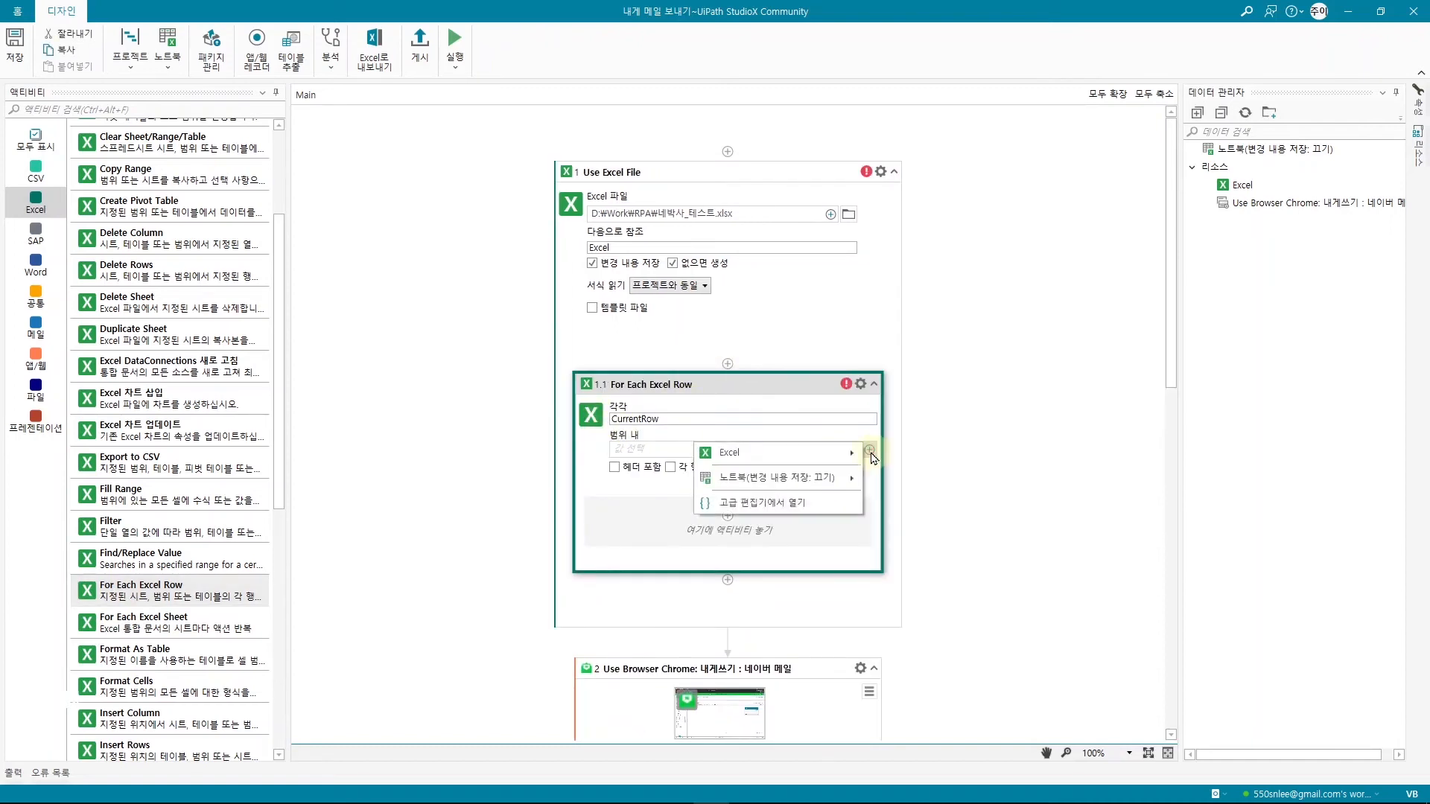
mouse_move(799, 465)
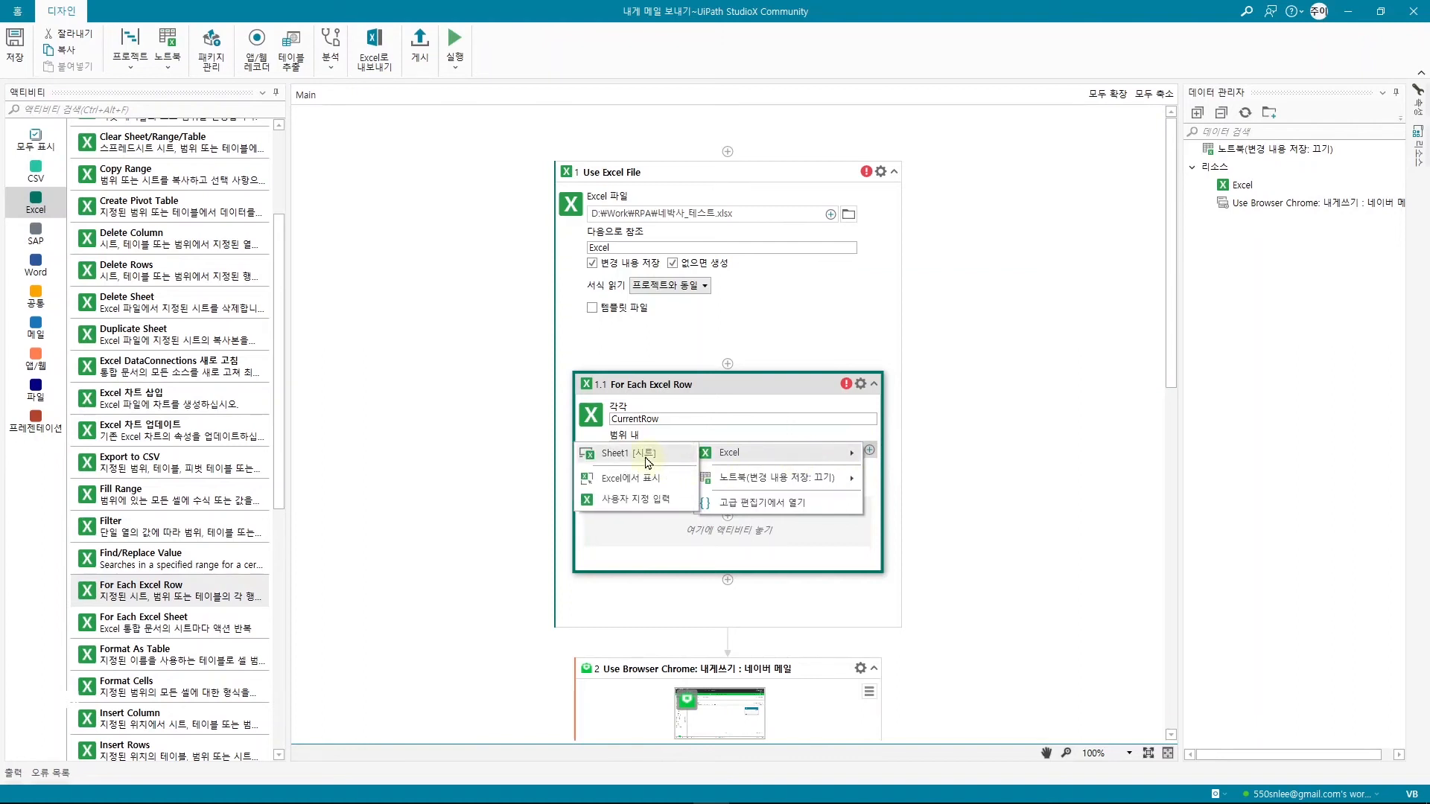
click(646, 455)
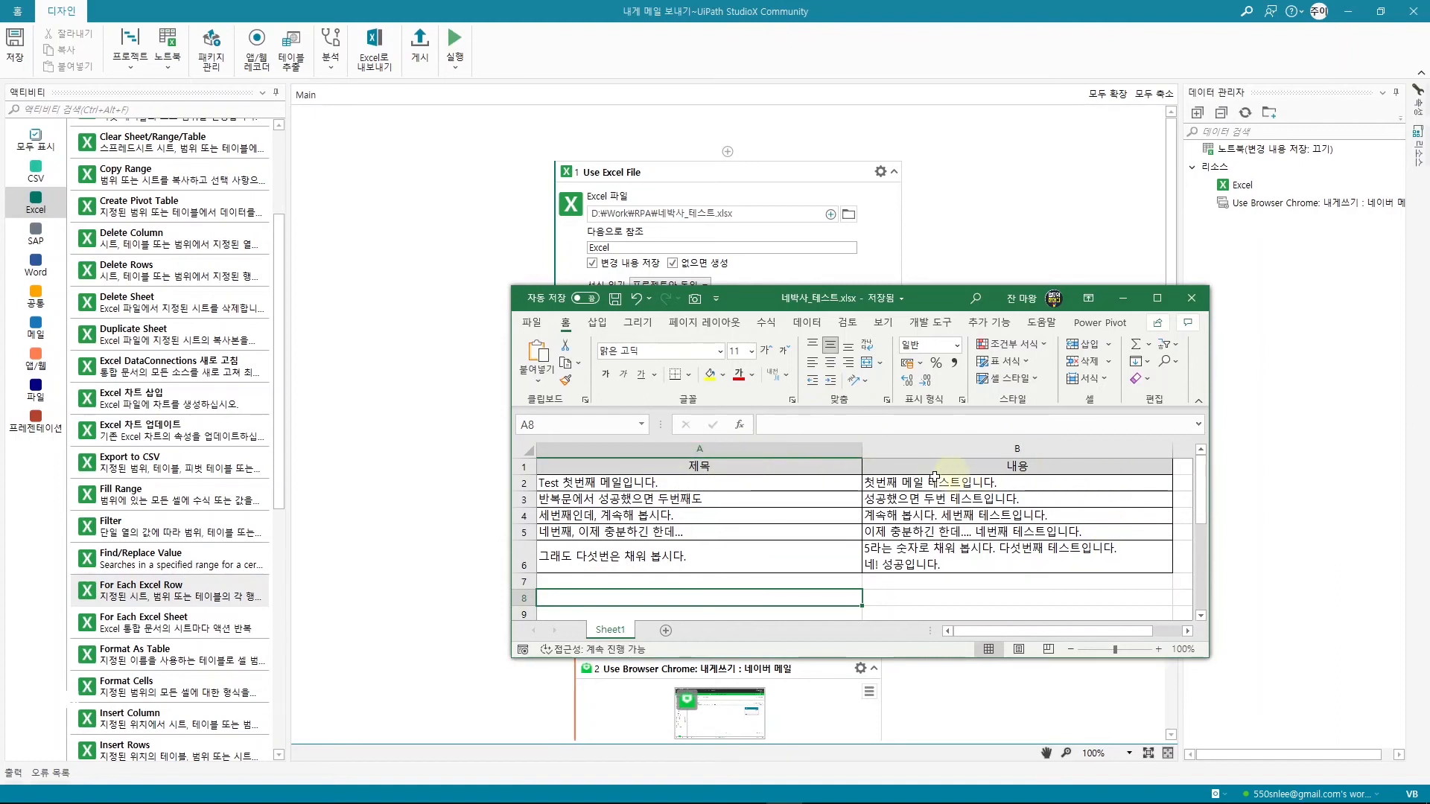
click(1123, 298)
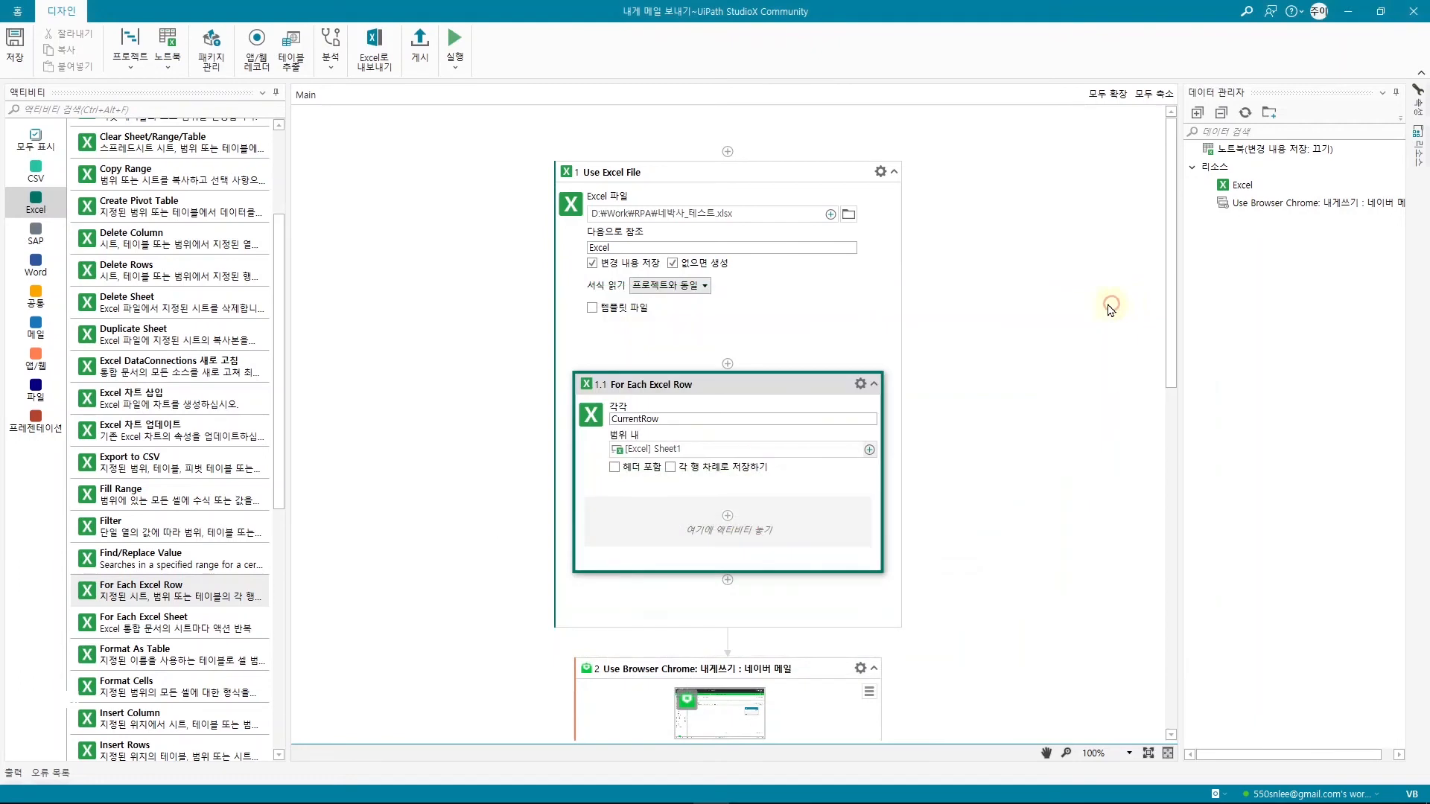
click(615, 469)
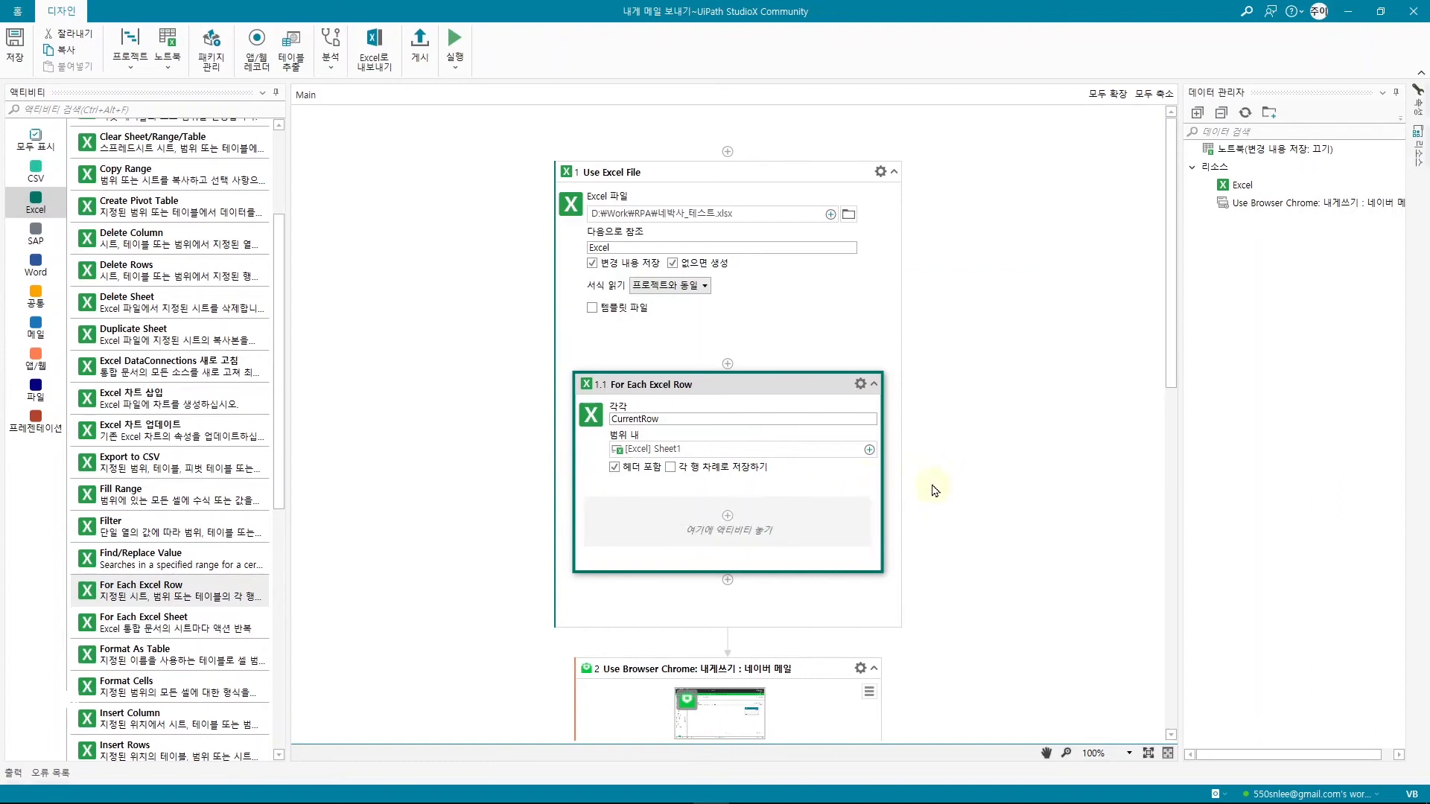
Step: Move the whole Use Browser Chrome activity into the body of the For Each Excel Row loop
scroll(935, 490, down, 6)
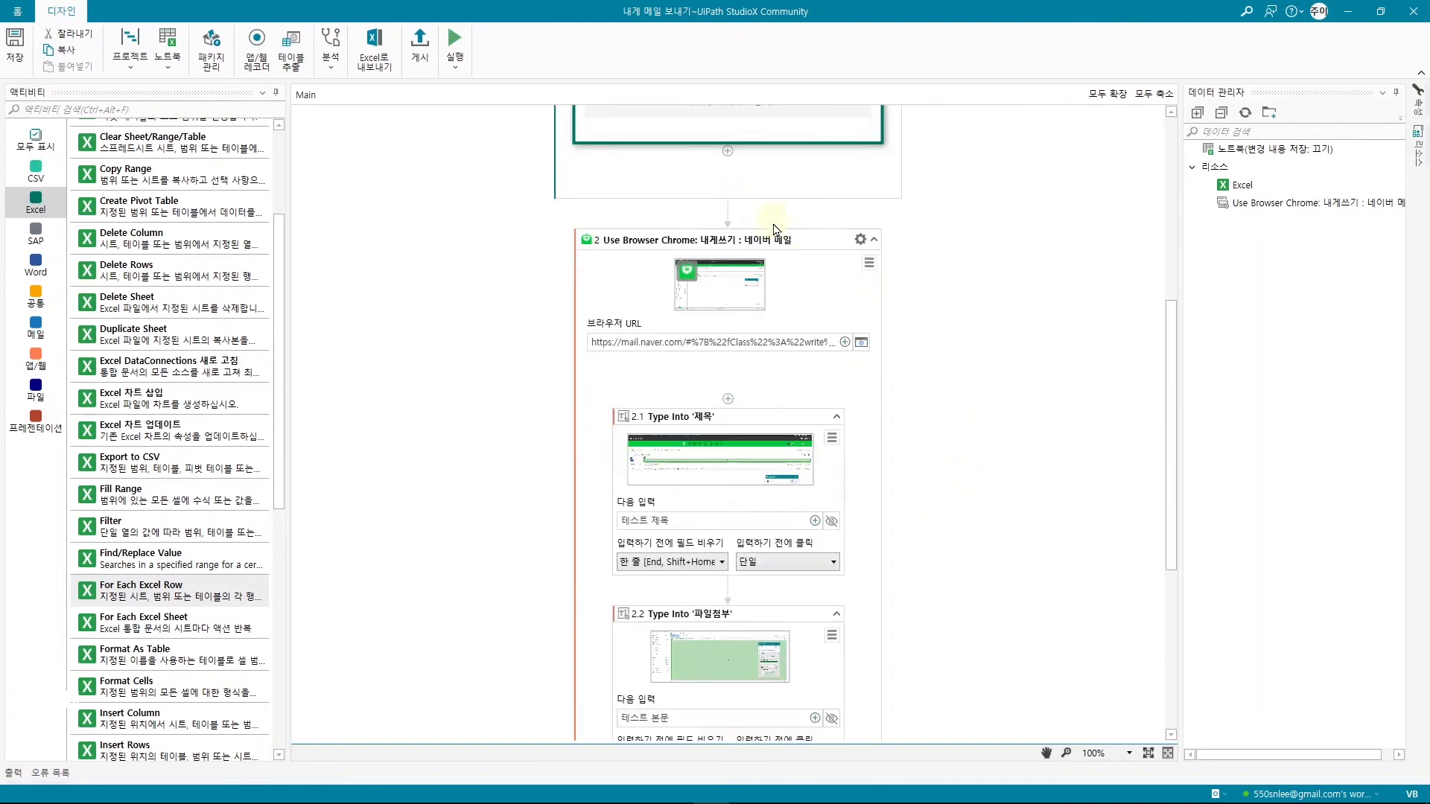
click(772, 229)
scroll(824, 357, up, 5)
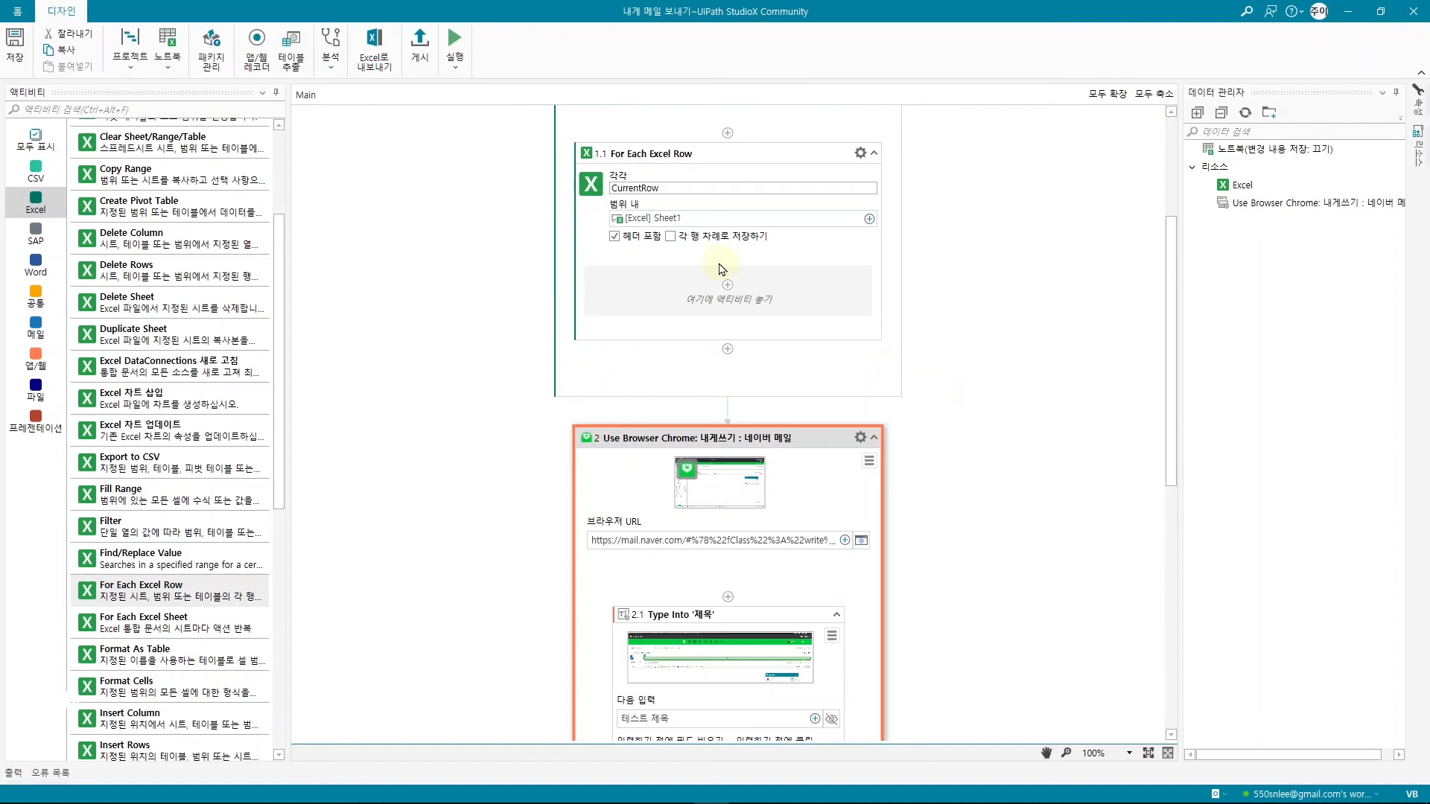
drag(805, 438, 738, 301)
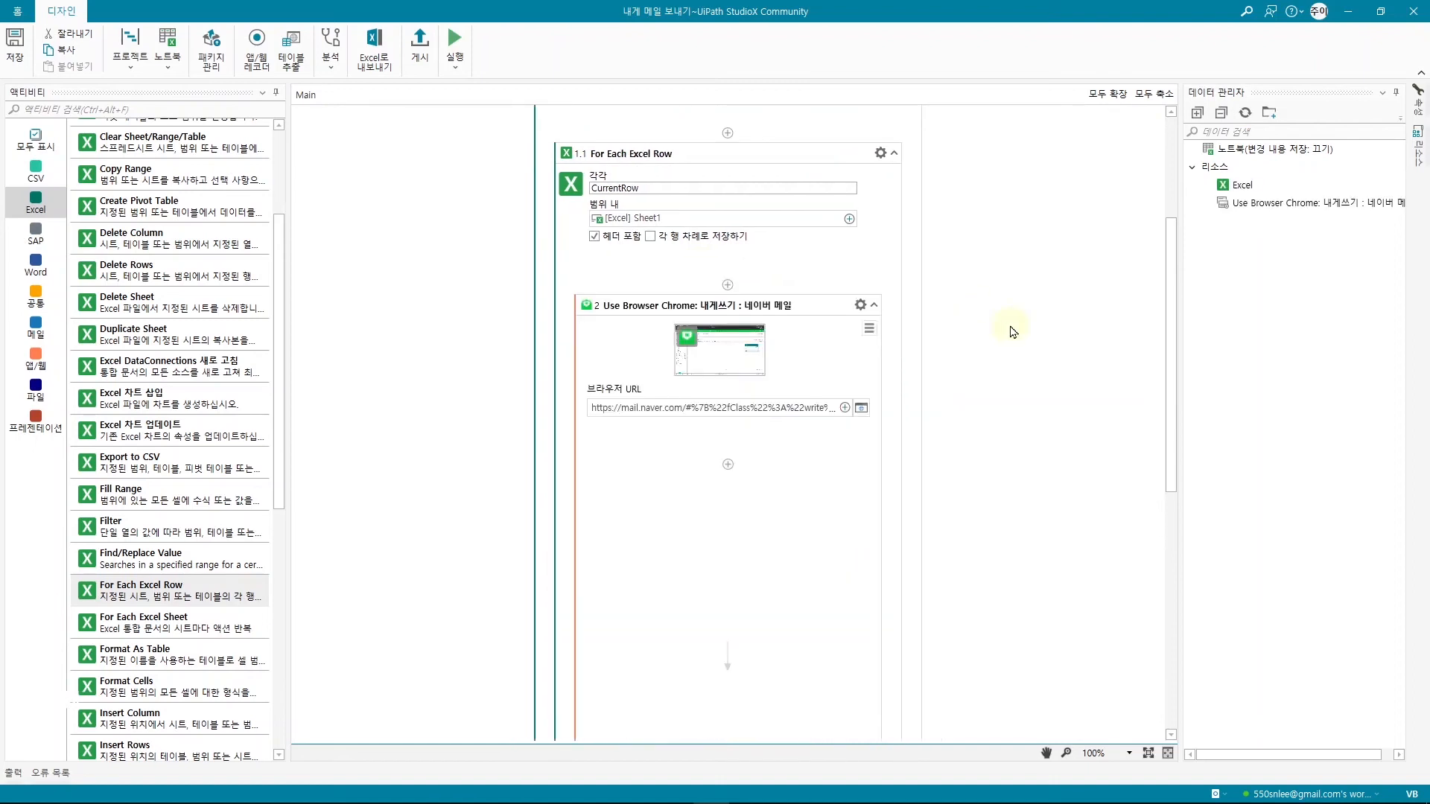
Step: Set the text entered by Type Into '제목' to the 제목 column of CurrentRow
scroll(782, 462, down, 1)
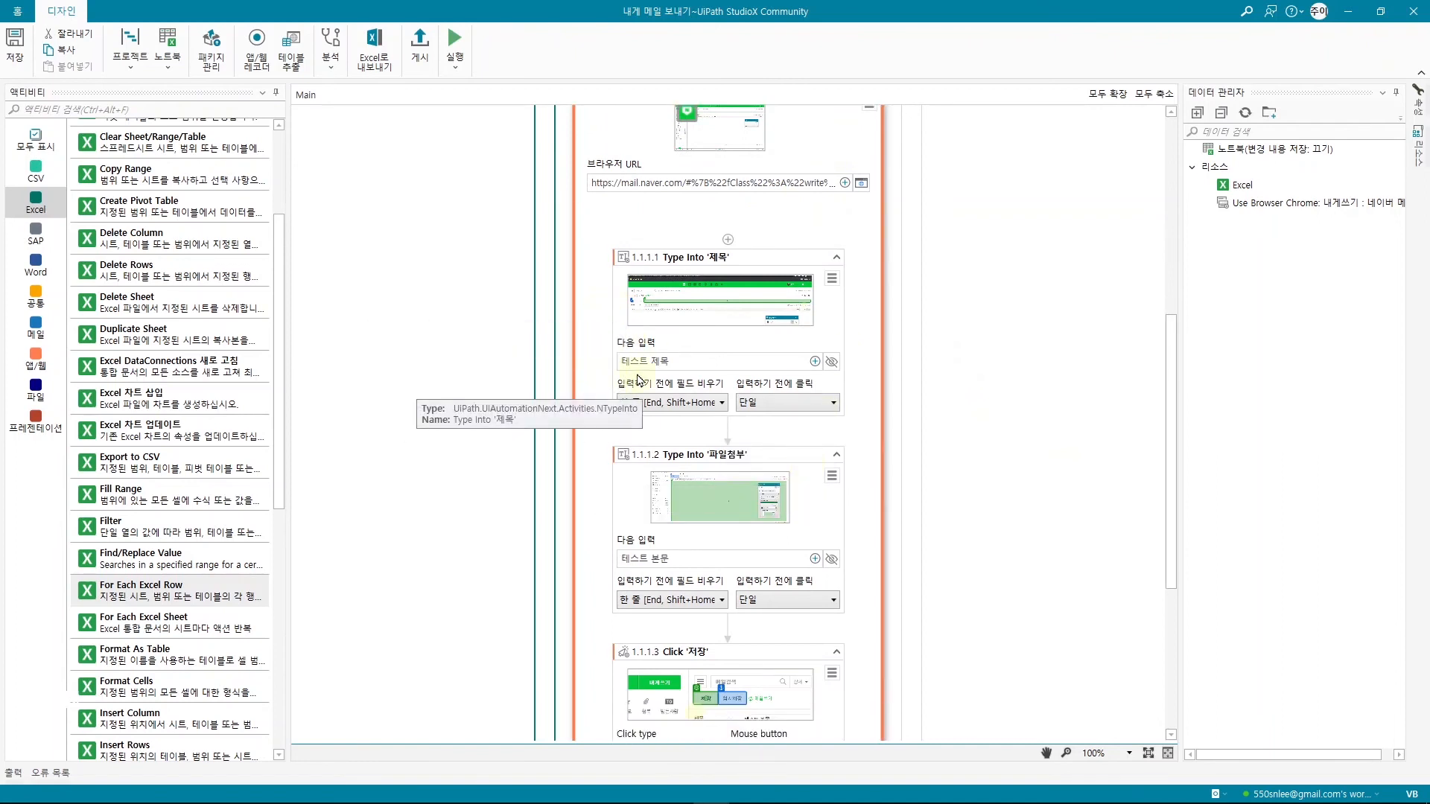
click(816, 364)
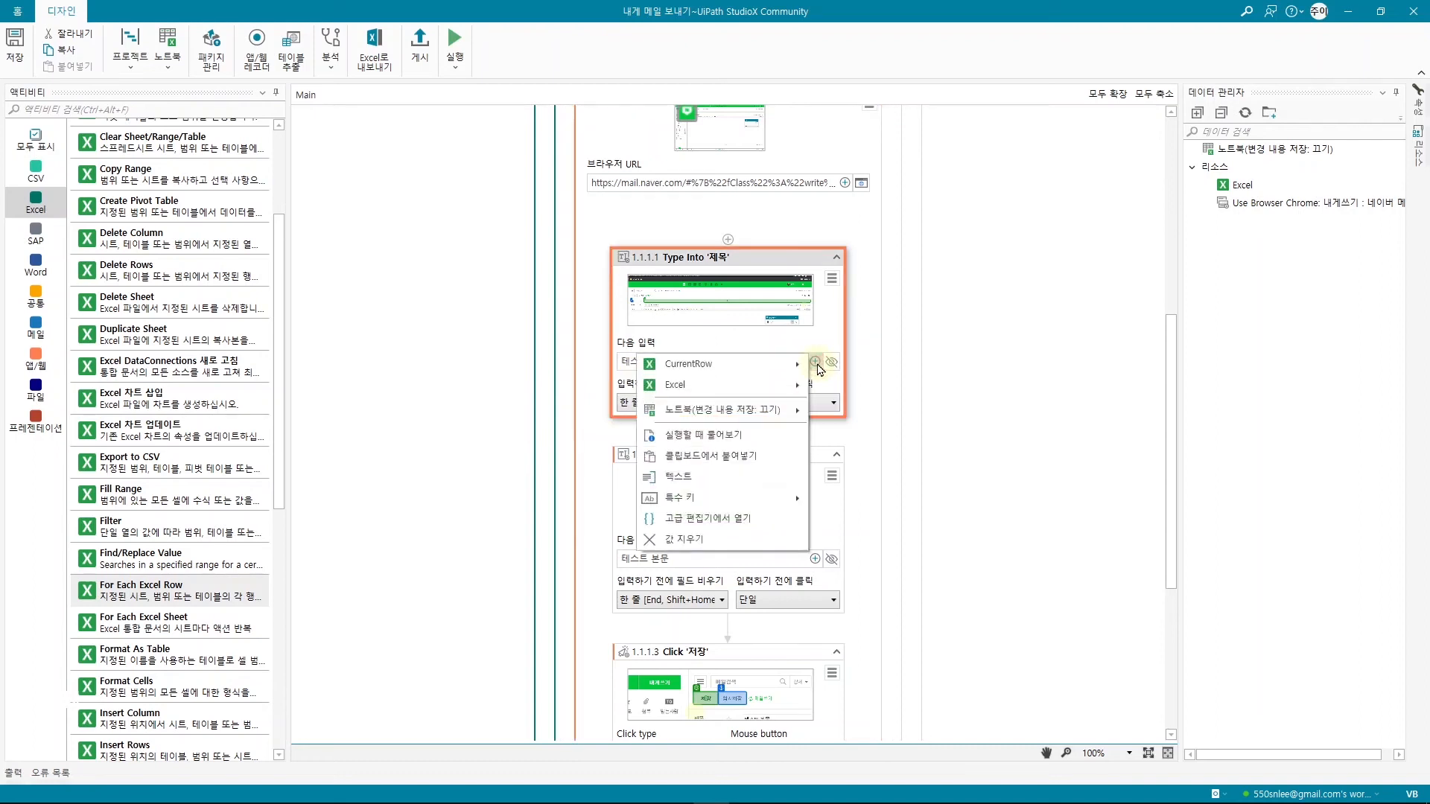
mouse_move(750, 372)
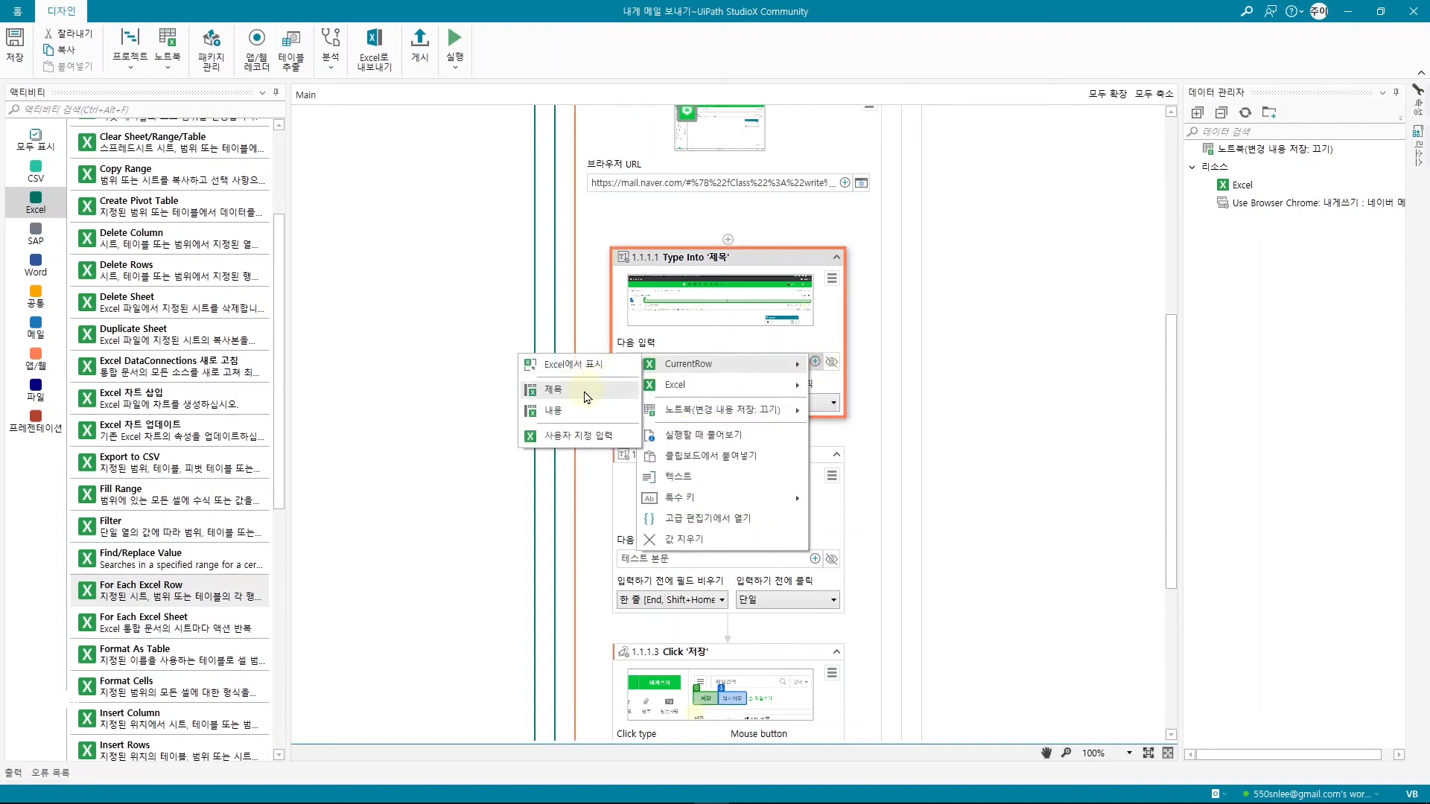
click(592, 389)
Step: Set the text entered by Type Into '파일첨부' to the 내용 column of CurrentRow
scroll(856, 429, down, 3)
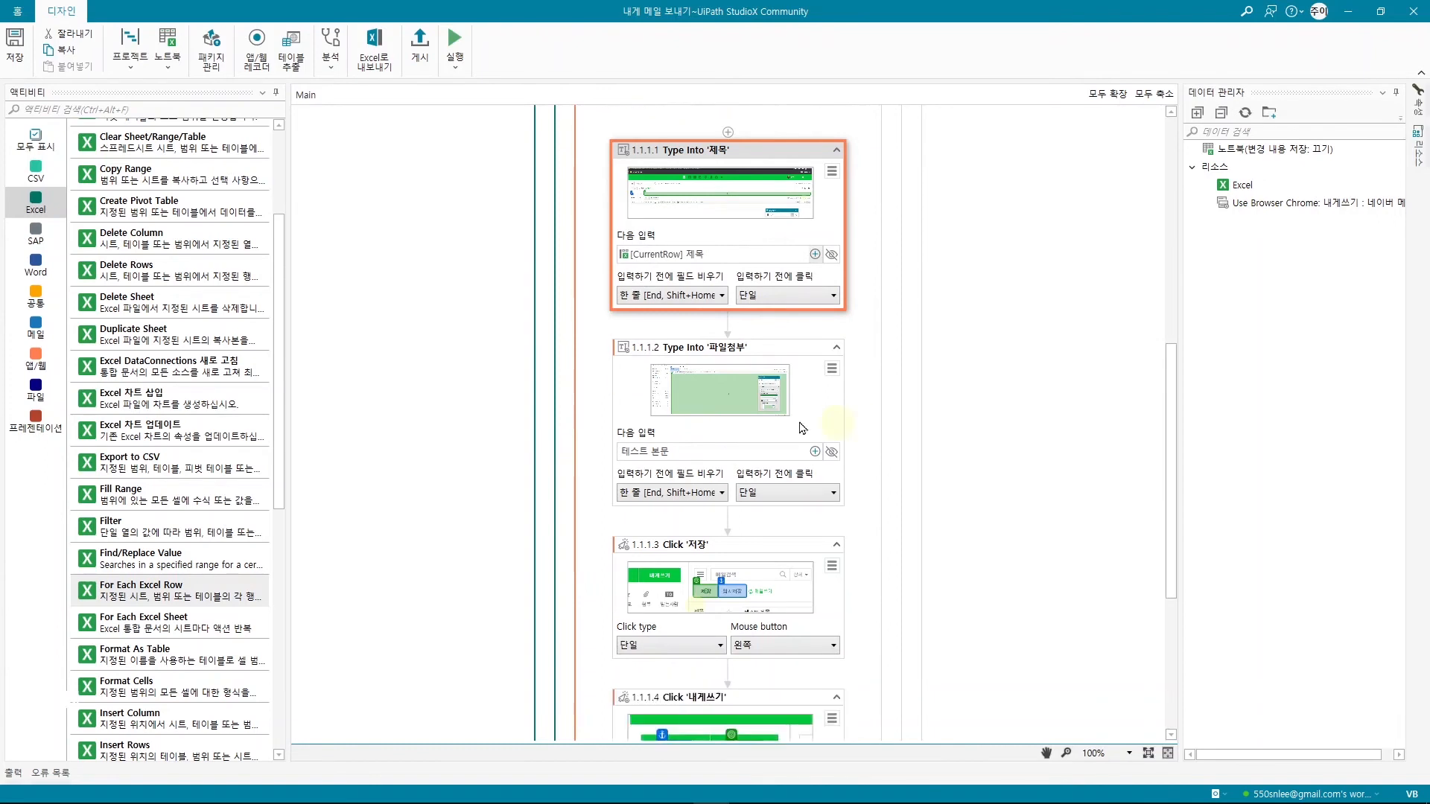
click(815, 451)
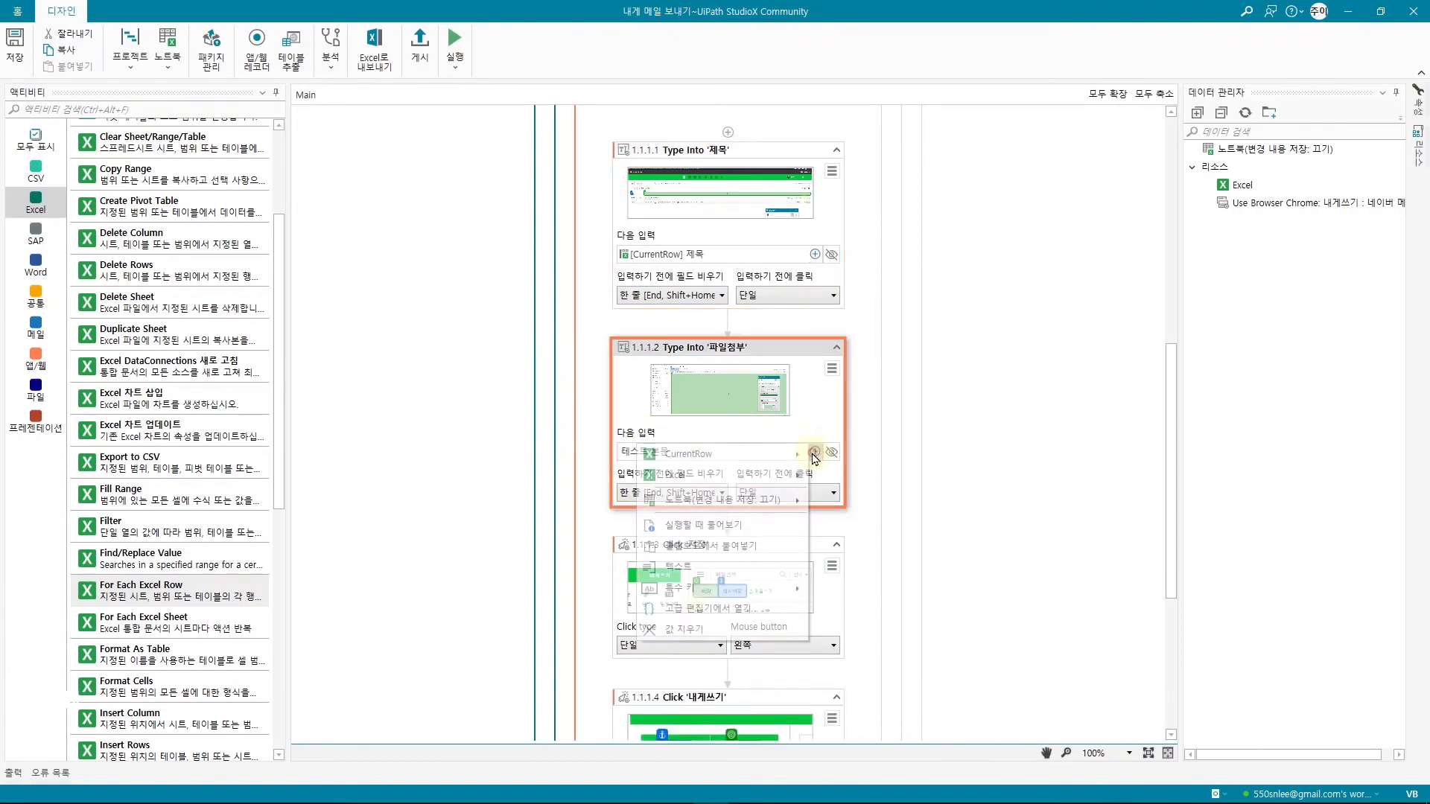
mouse_move(739, 460)
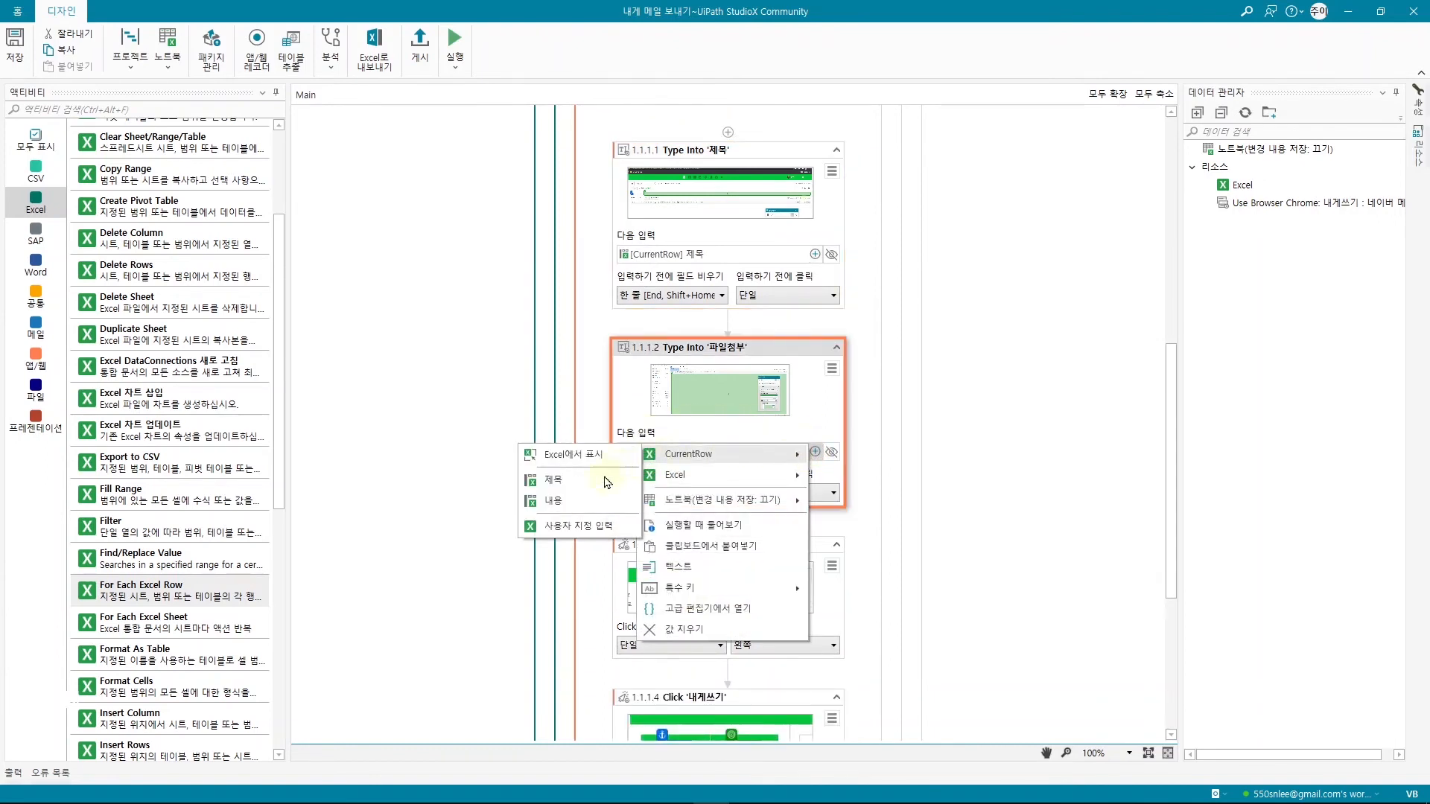
click(583, 504)
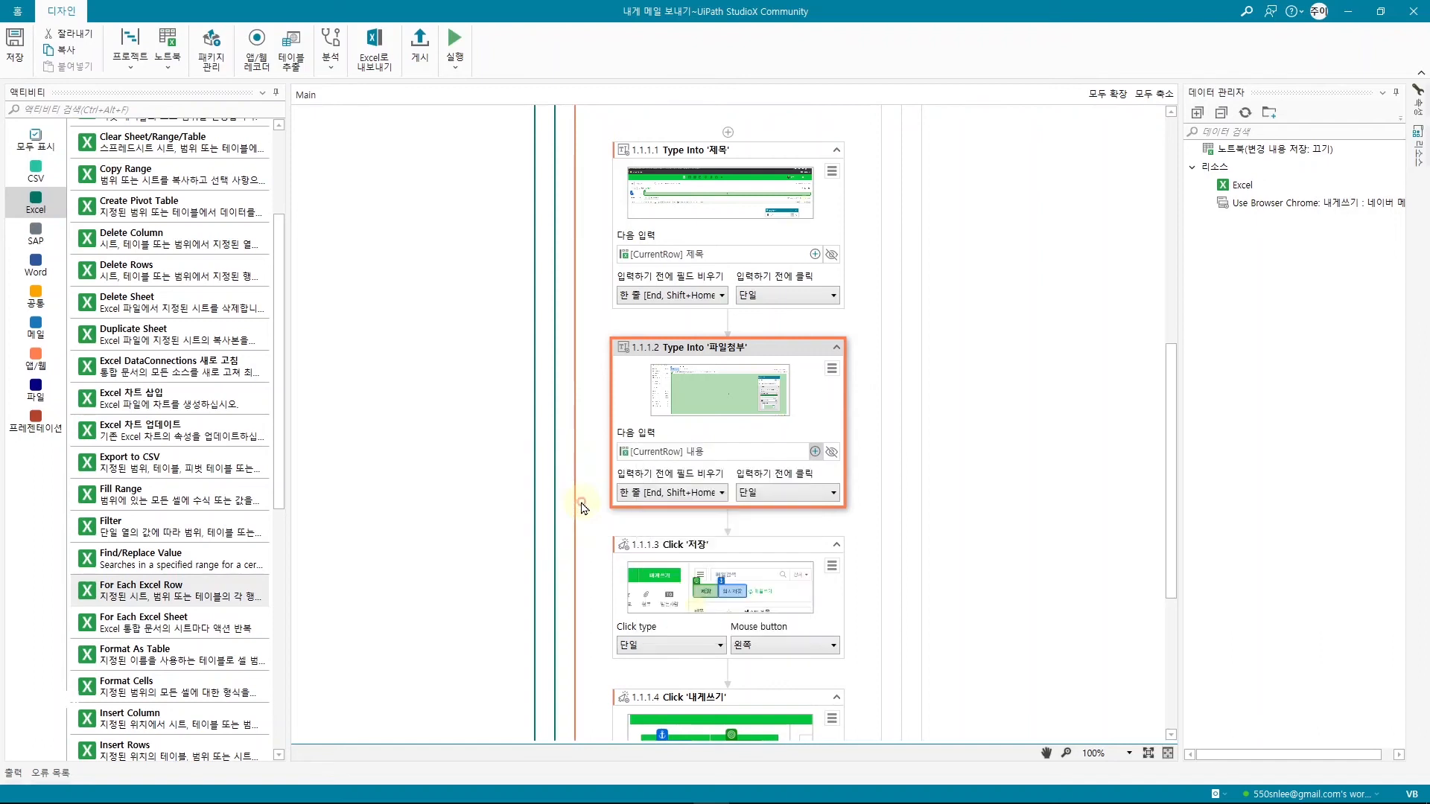
click(949, 483)
Step: Run the automation, saving the first self-mail titled "Test 첫번째 메일입니다." with the body "첫번째 메일 테스트입니다."
scroll(961, 481, down, 2)
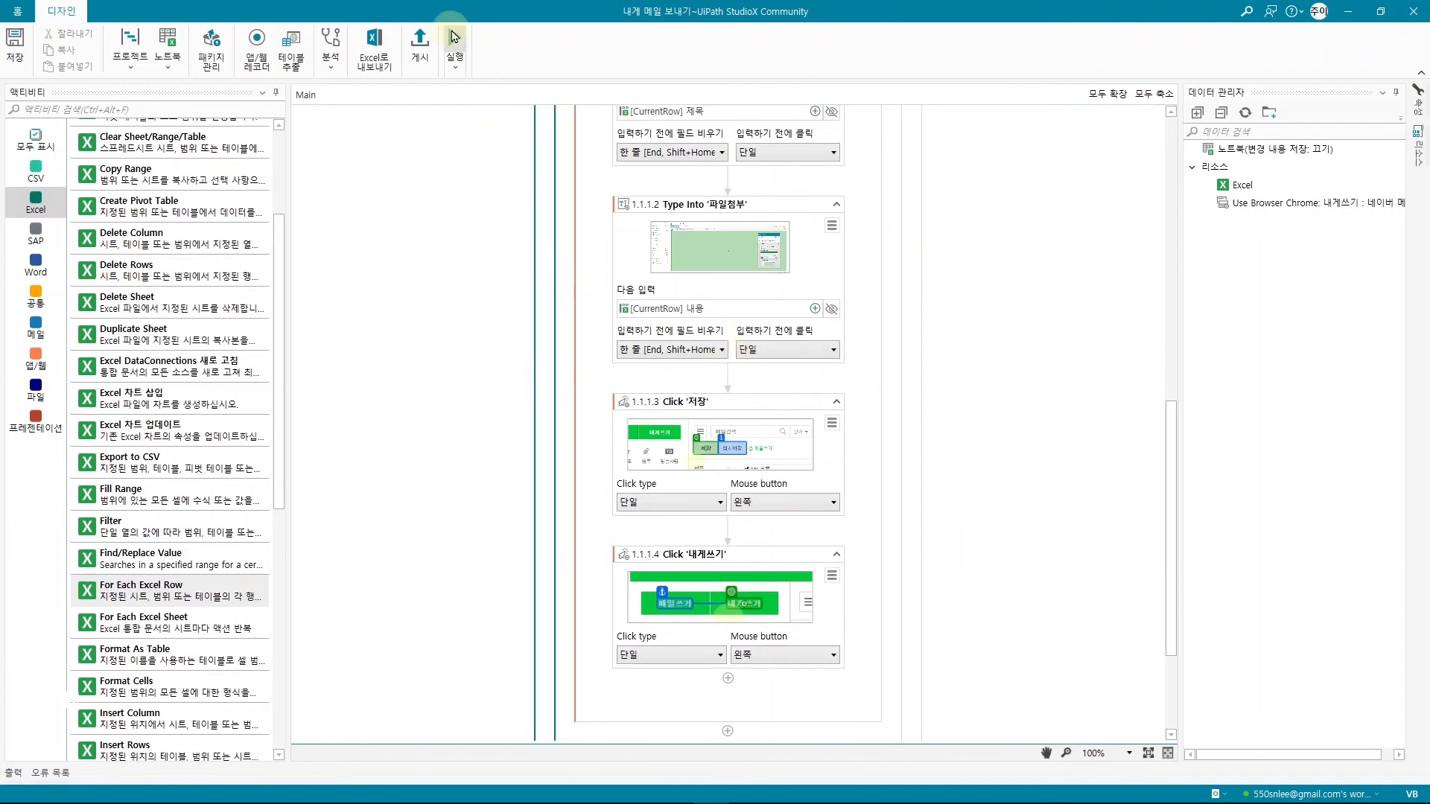
click(457, 40)
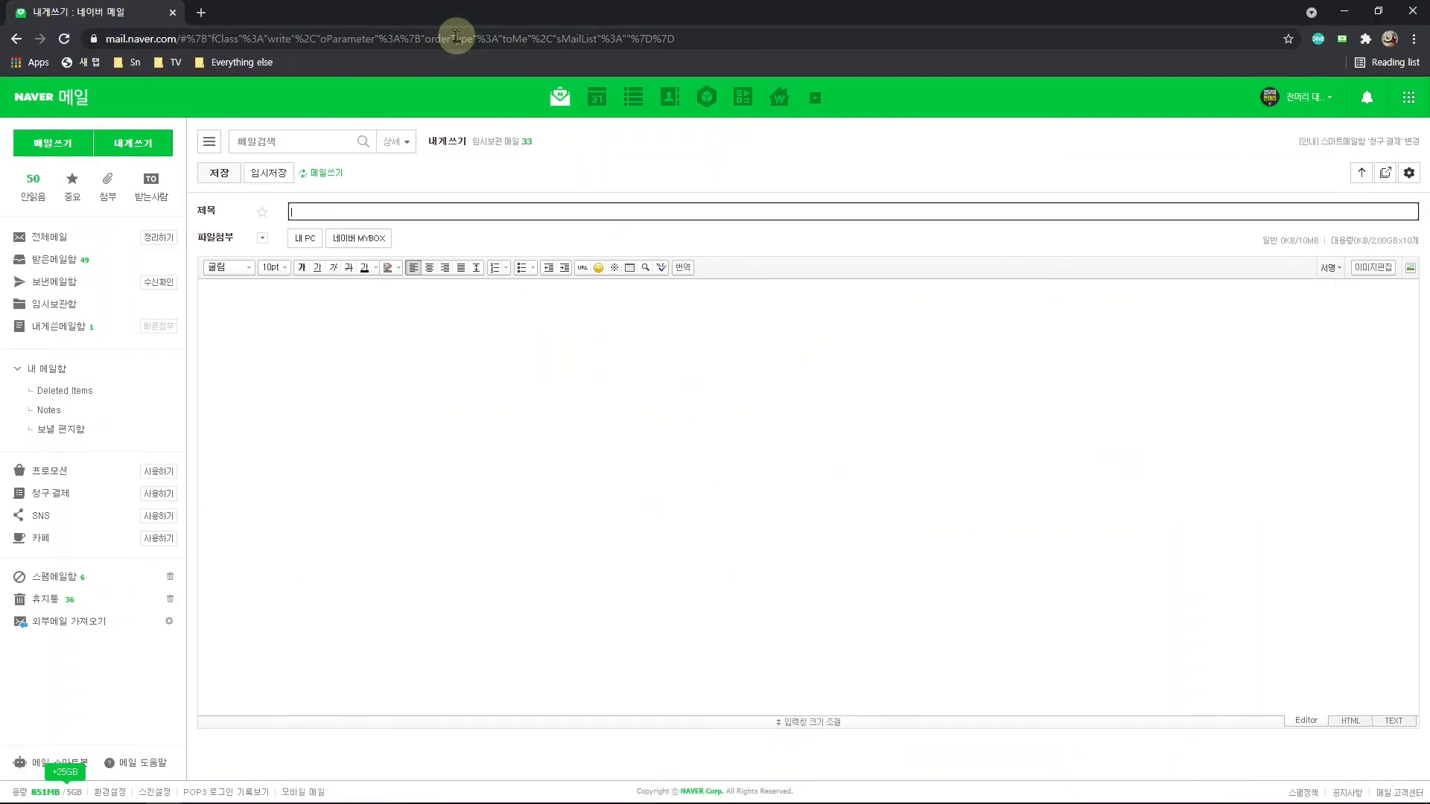
click(853, 211)
text(Test 첫번째 메일입니다.)
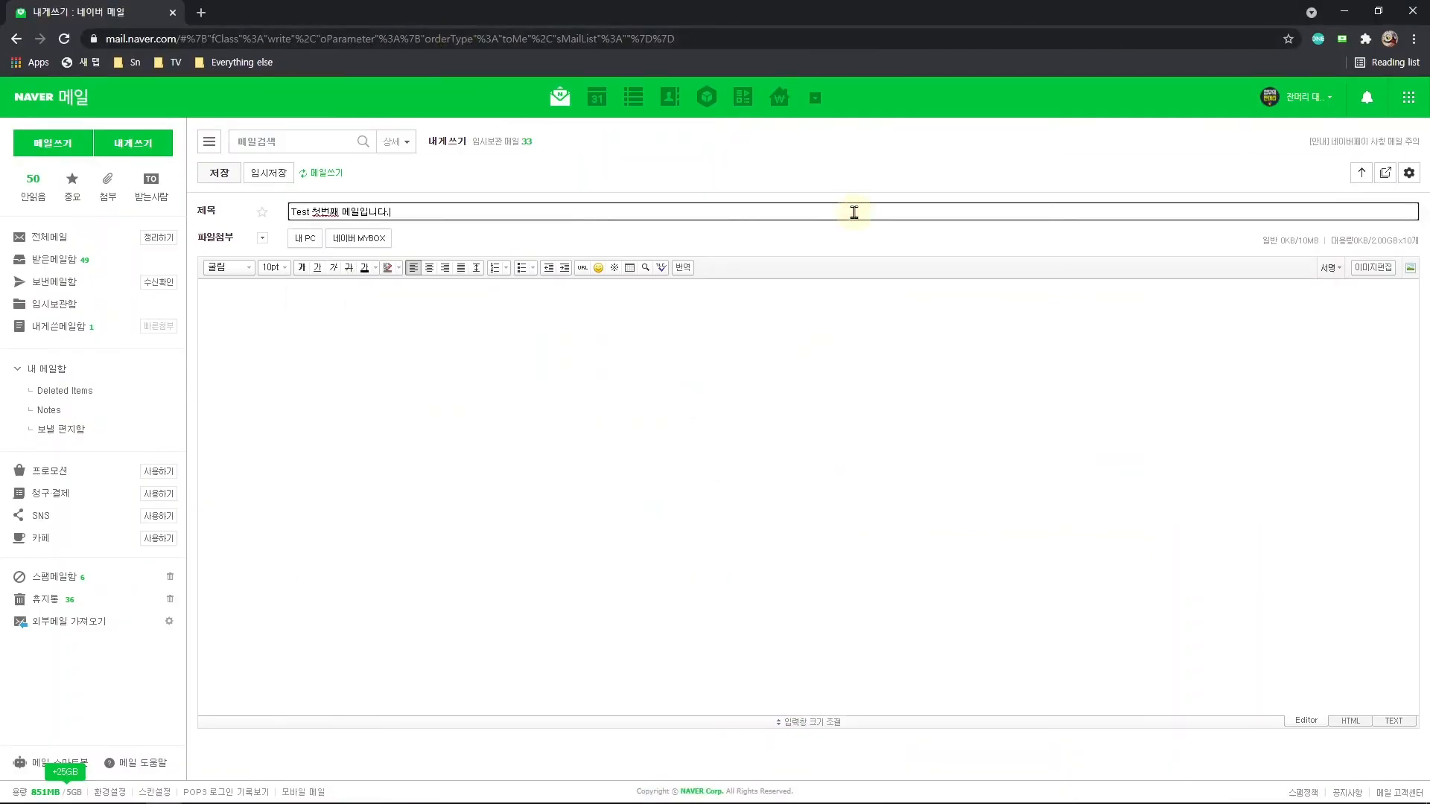
key(Tab)
click(809, 498)
text(첫번째 메일 테스트입니다.)
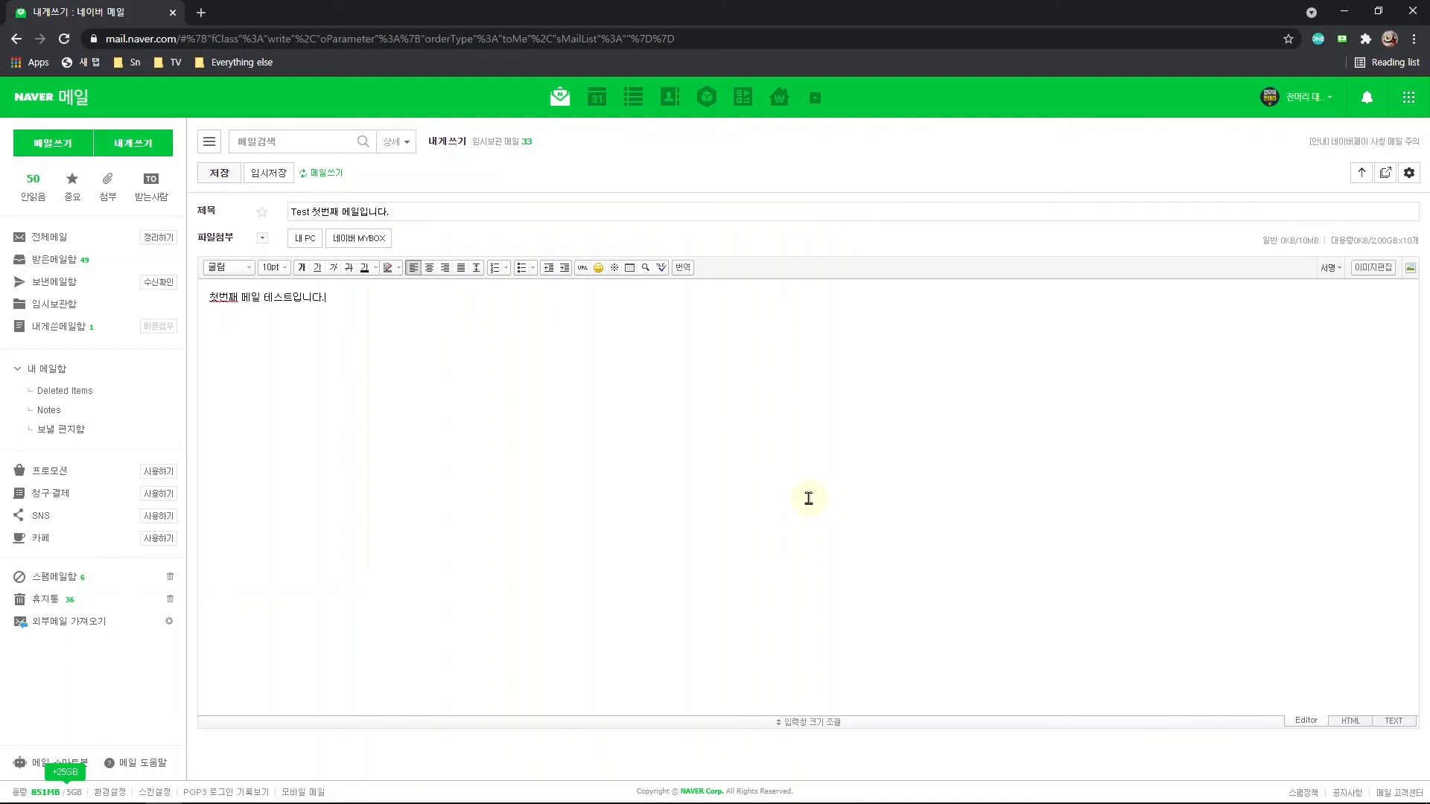
click(219, 175)
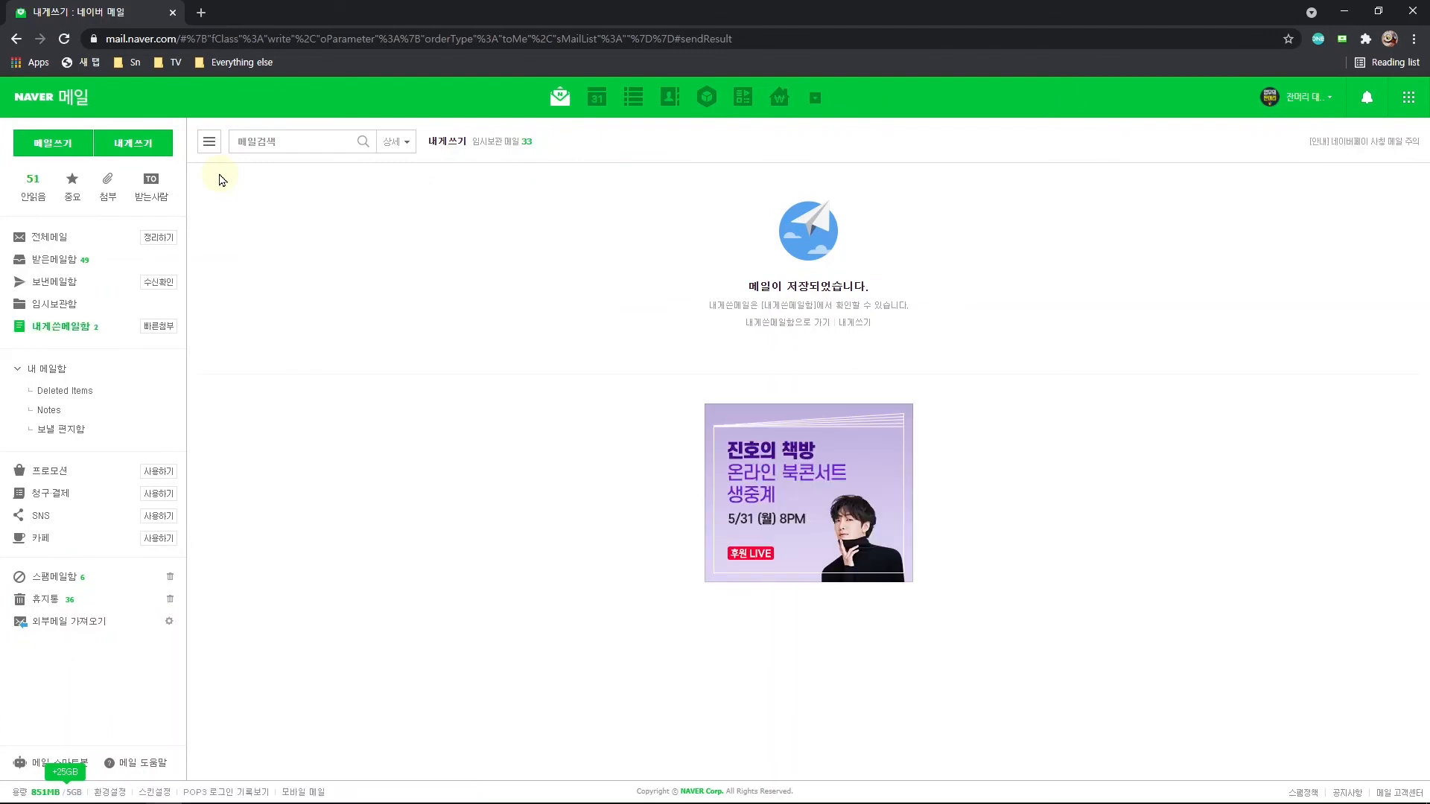
Step: Write and save a second self-mail titled "반복문에서 성공했으면 두번째도" with the body "성공했으면 두번 테스트입니다."
click(135, 146)
text(밴)
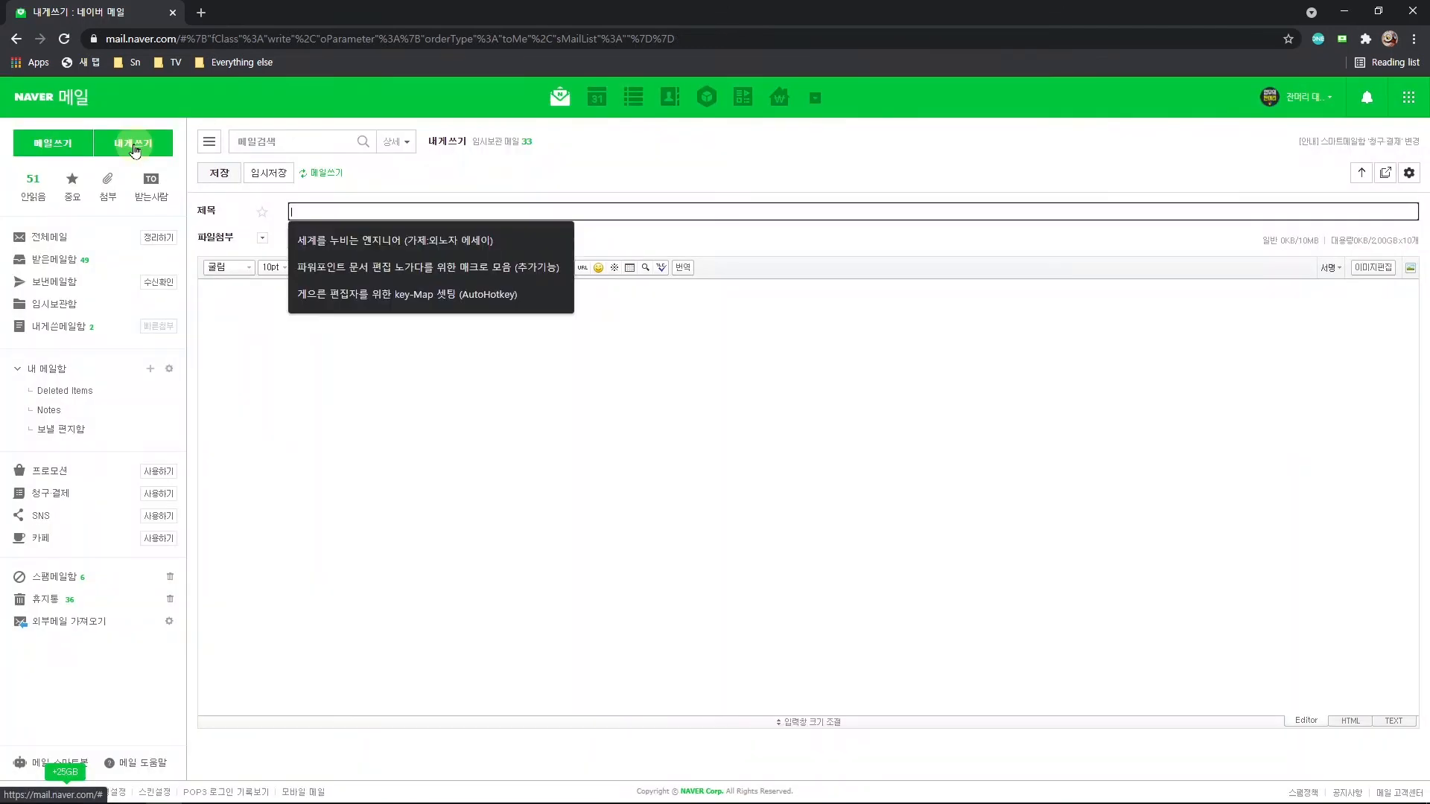
text(복문에서 성공했으면 두번째도)
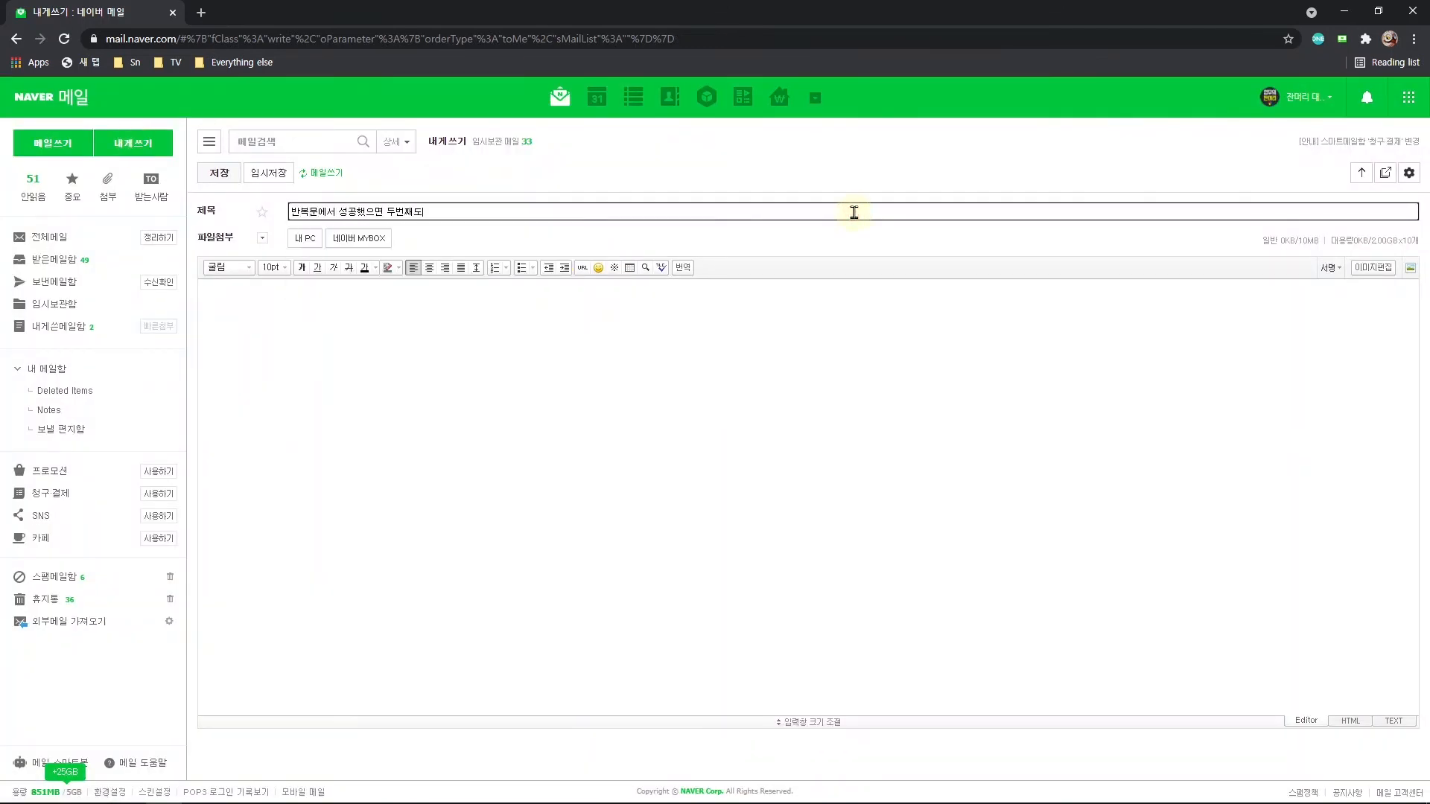
click(808, 498)
text(성공했으면 정말 대단한겁니다)
click(219, 174)
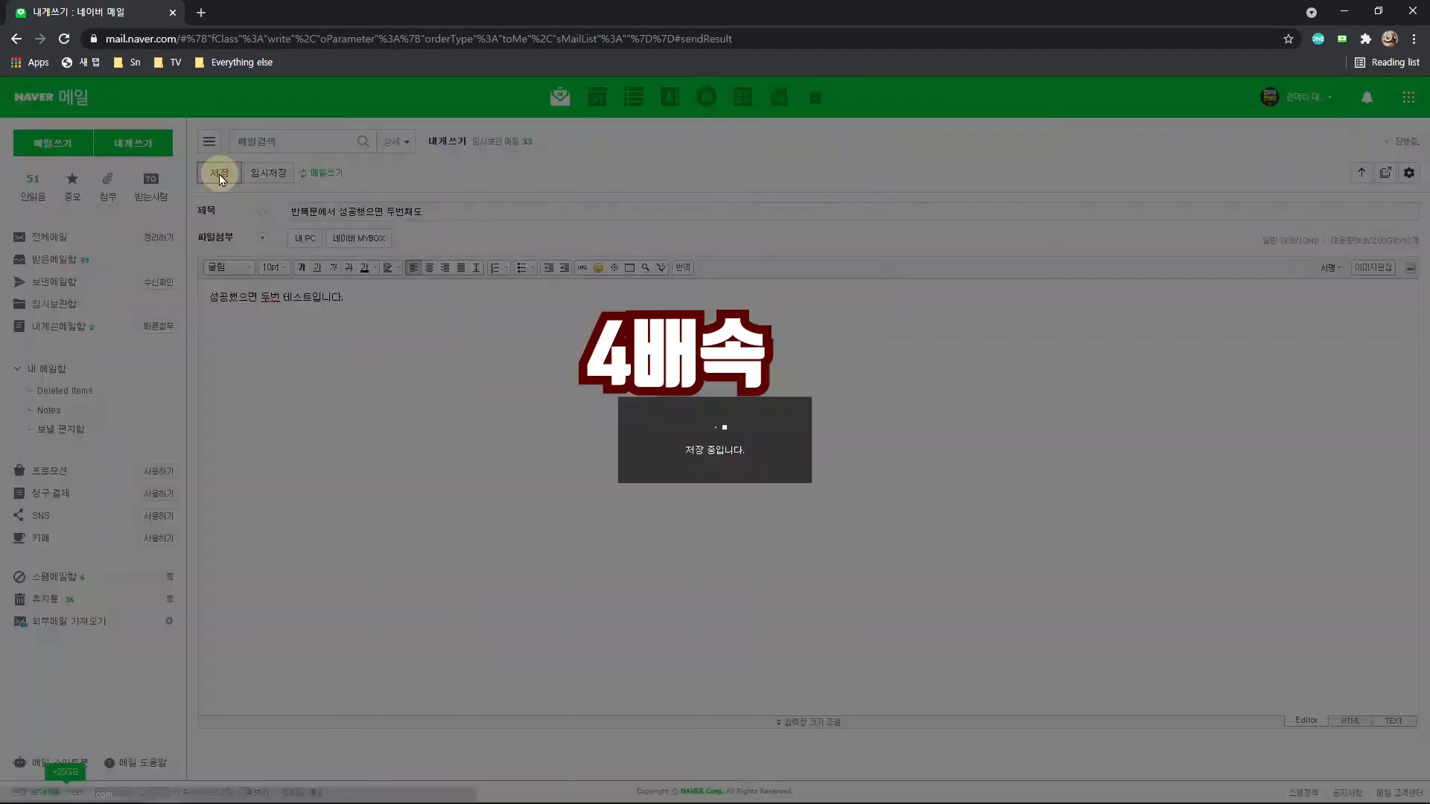
Step: Write and save a third self-mail titled "세번째인데, 계속해 봅시다." with the body "계속해 봅시다. 세번째 테스트입니다."
click(133, 143)
click(852, 210)
text(세번째인데, 계속해 봅시다.)
click(808, 498)
text(계속해 봅시다. 세번째 테스트입니다.)
click(219, 175)
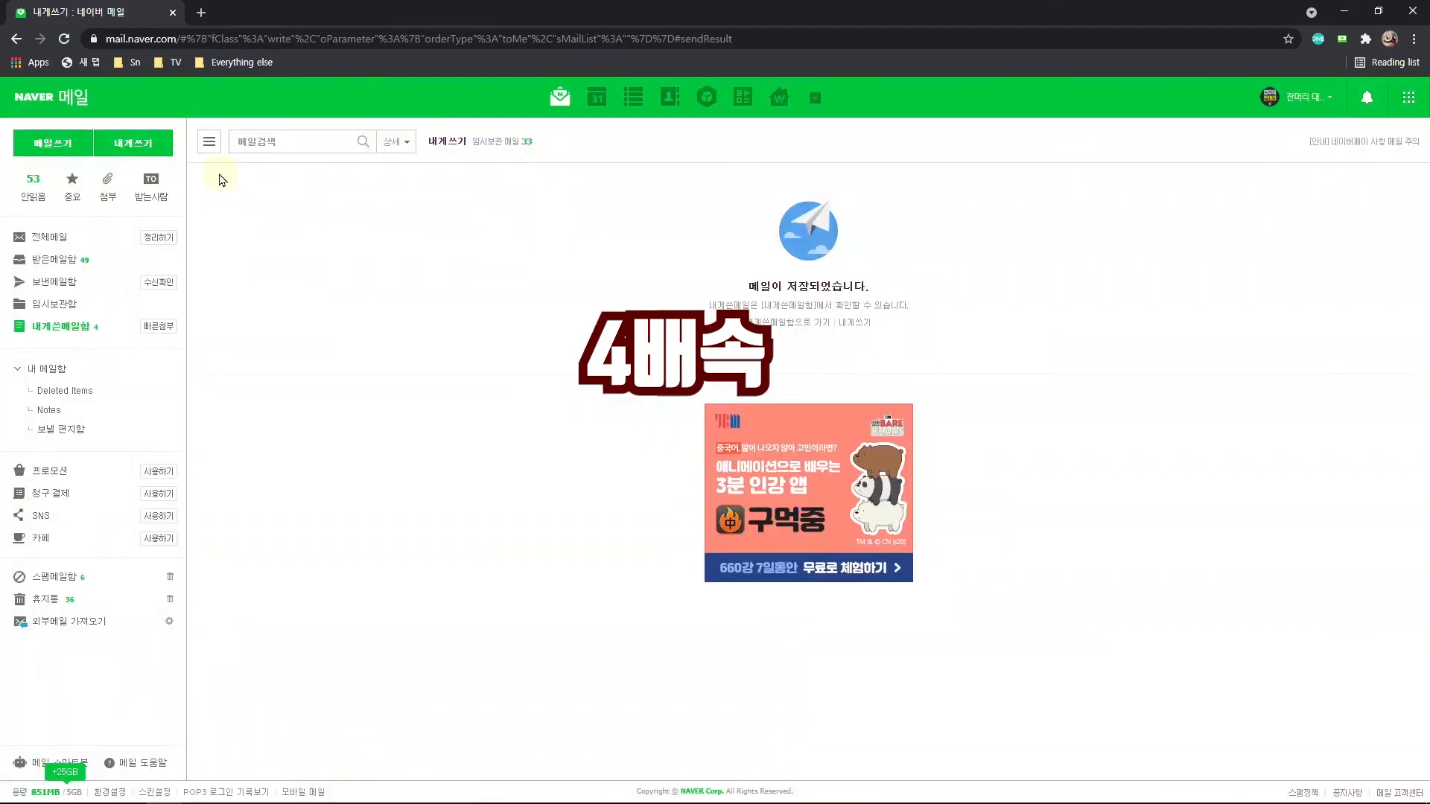
Step: Write and save a fourth self-mail titled "네번째, 이제 충분하긴 한데…" with the body "이제 충분하긴 한데.... 네번째 테스트입니다."
click(132, 142)
click(852, 210)
text(네번째, 이제 충분하긴 한데…)
click(809, 496)
text(이제 충분하긴 한데…. 네번째 테스트입니다.)
click(220, 177)
Step: Write and save a fifth self-mail titled "그래도 다섯번은 채워 봅시다." with the two-line body "5라는 숫자로 채워 봅시다. 다섯번째 테스트입니다." and "네! 성공입니다."
click(132, 142)
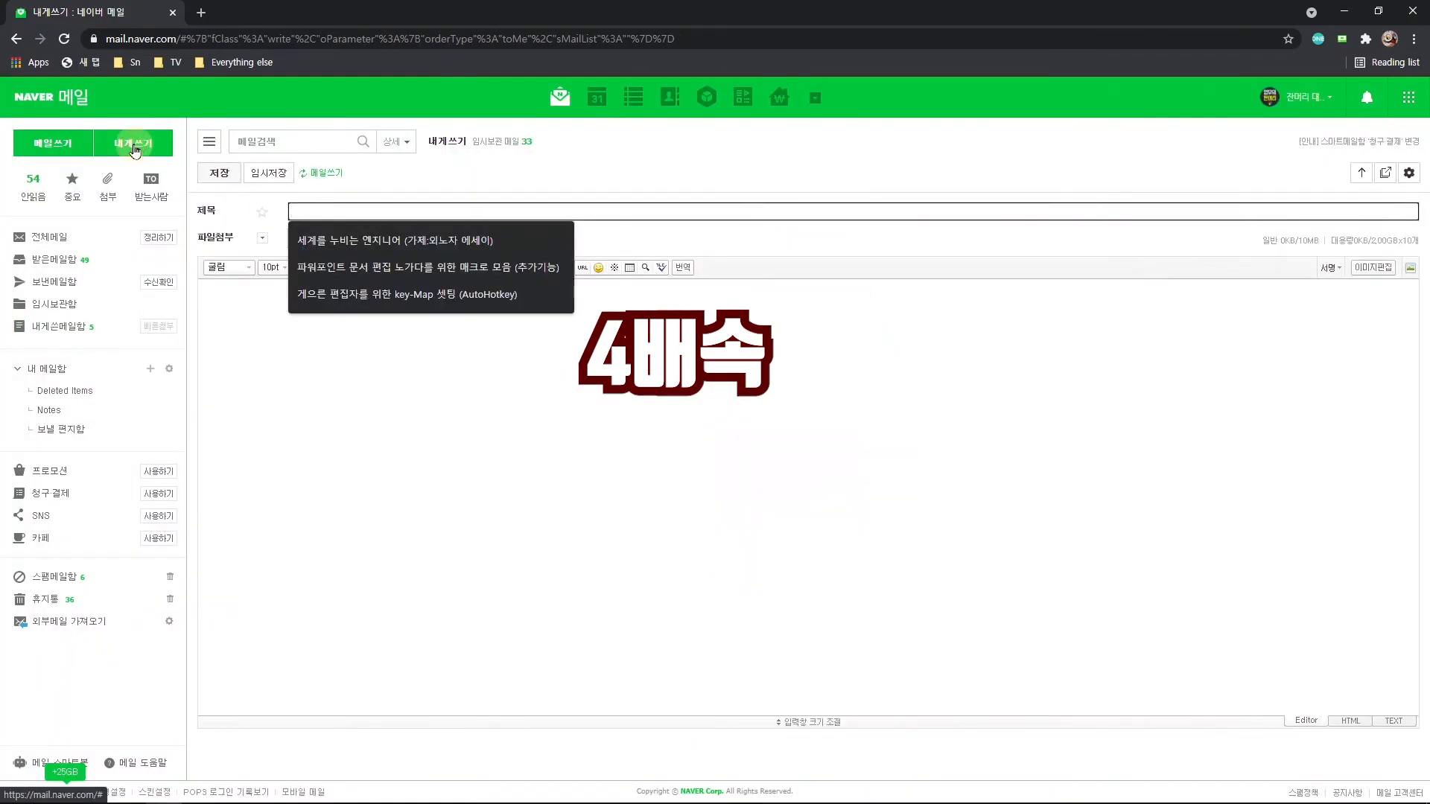
click(854, 213)
text(그래도 다섯번은 채워 봅시다.)
click(808, 497)
text(5라는 숫자를 채워 봅시다. 다섯번째 테스트입니다.)
key(Return)
text(네! 감사합니다.)
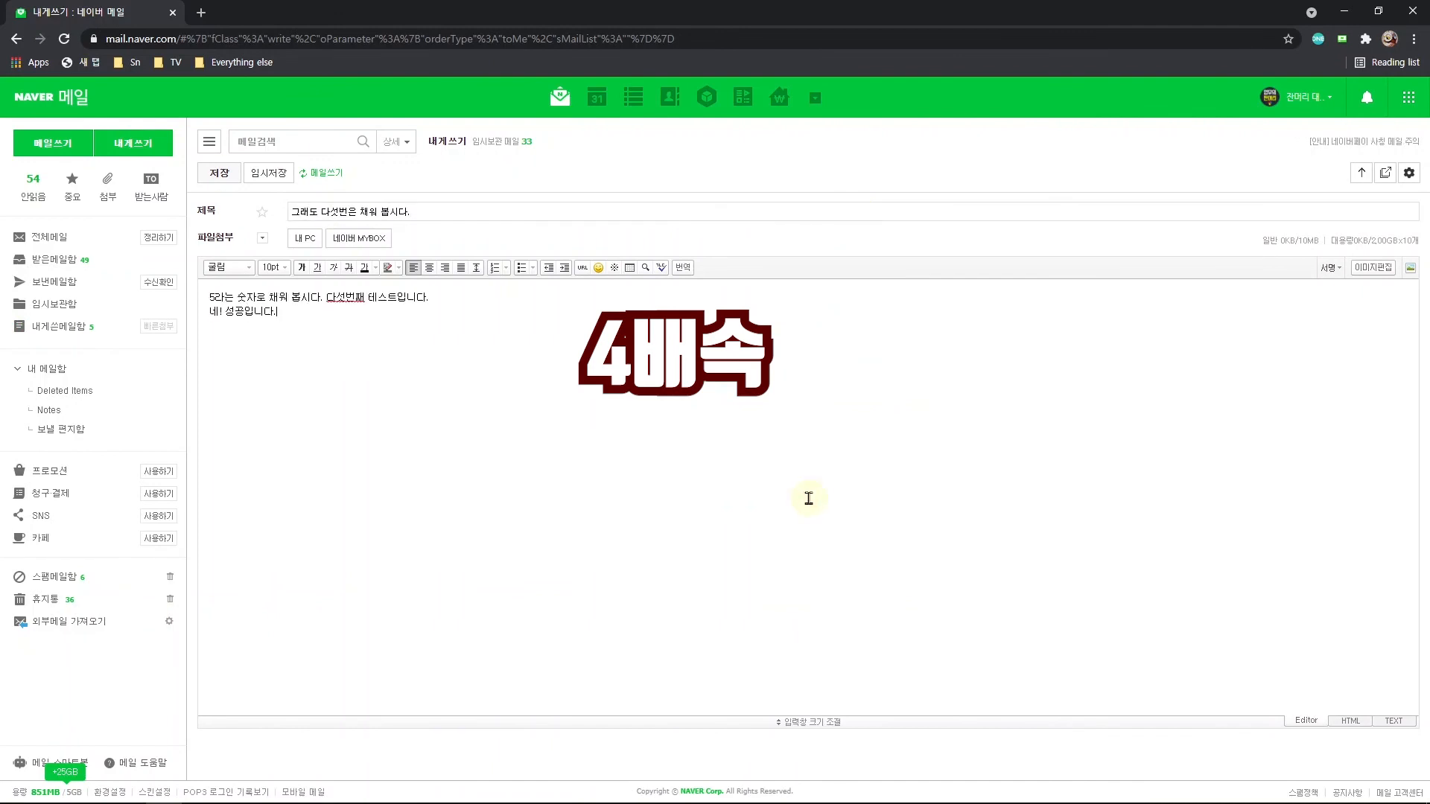
click(222, 177)
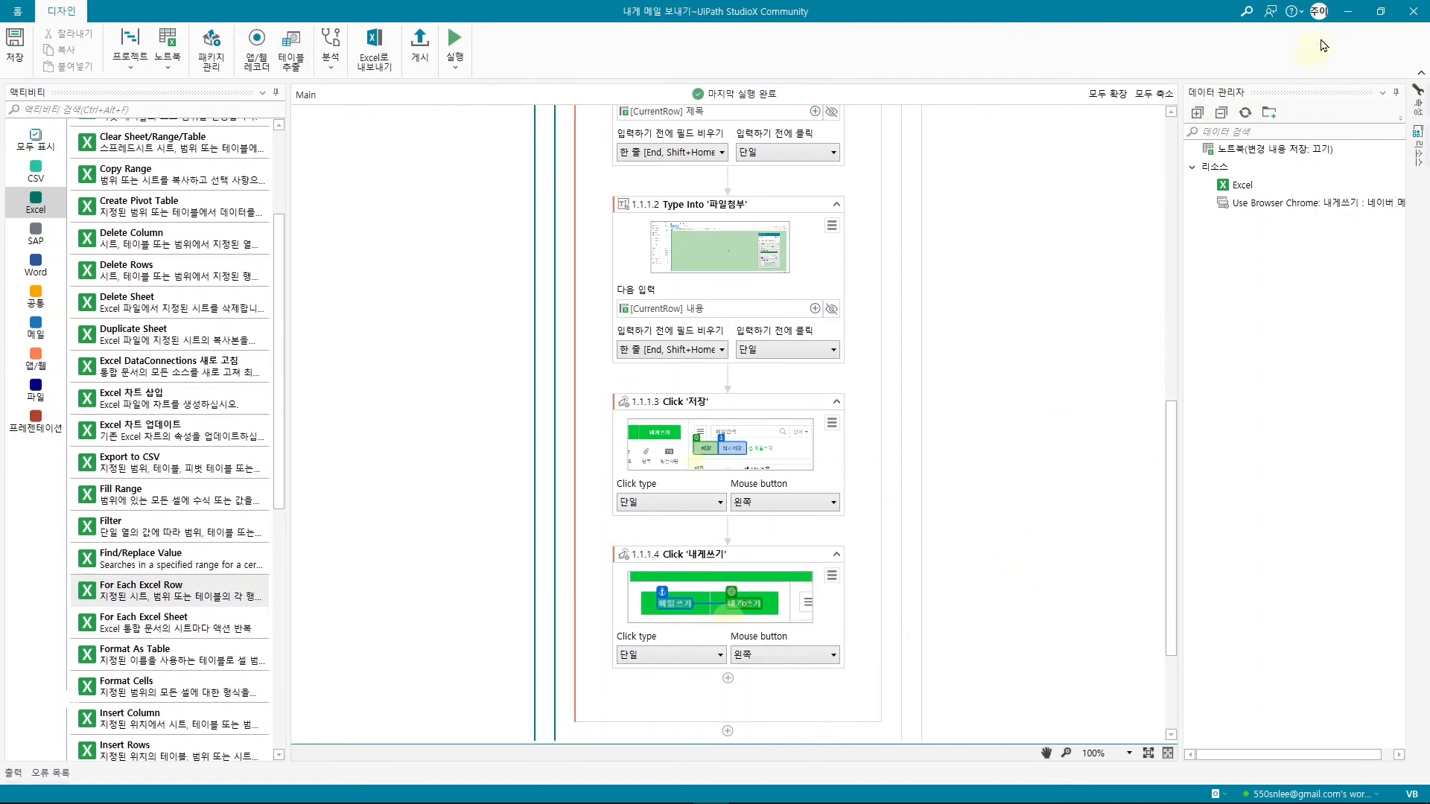
Step: Switch to Naver Mail, view the 내게쓴메일함 mailbox, and bring up the Excel workbook 네박사_테스트.xlsx to compare its rows with the saved mails
click(1348, 12)
click(60, 329)
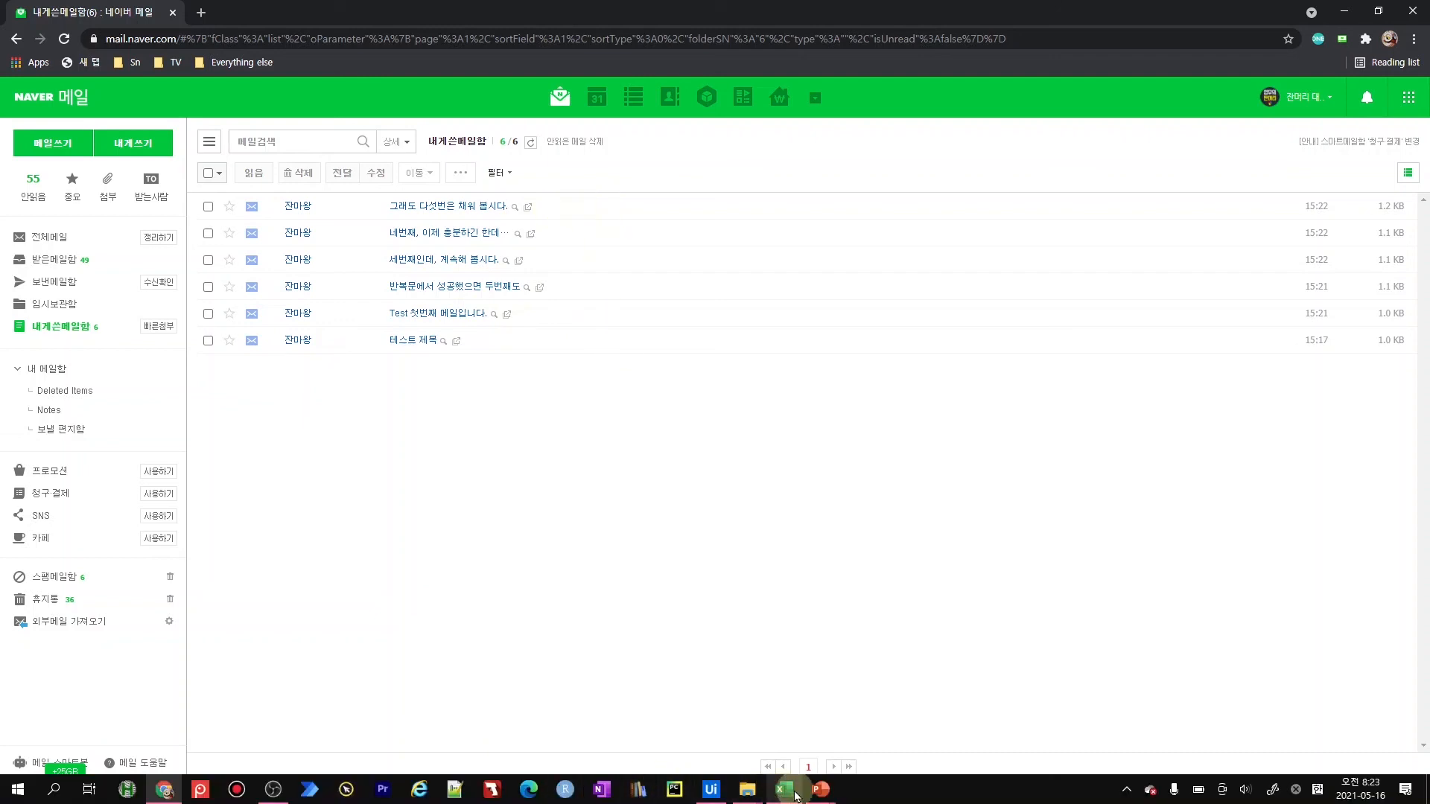
click(785, 795)
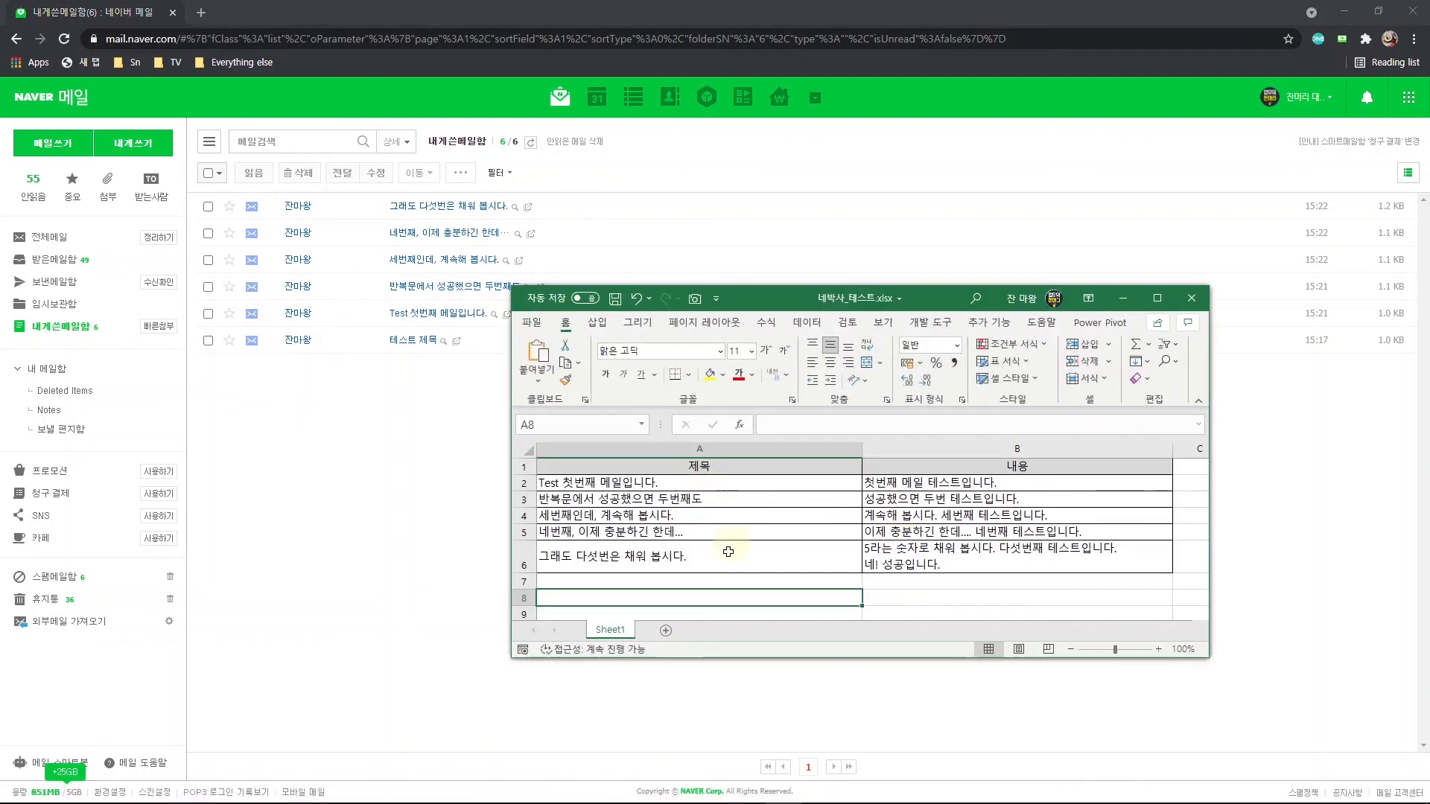